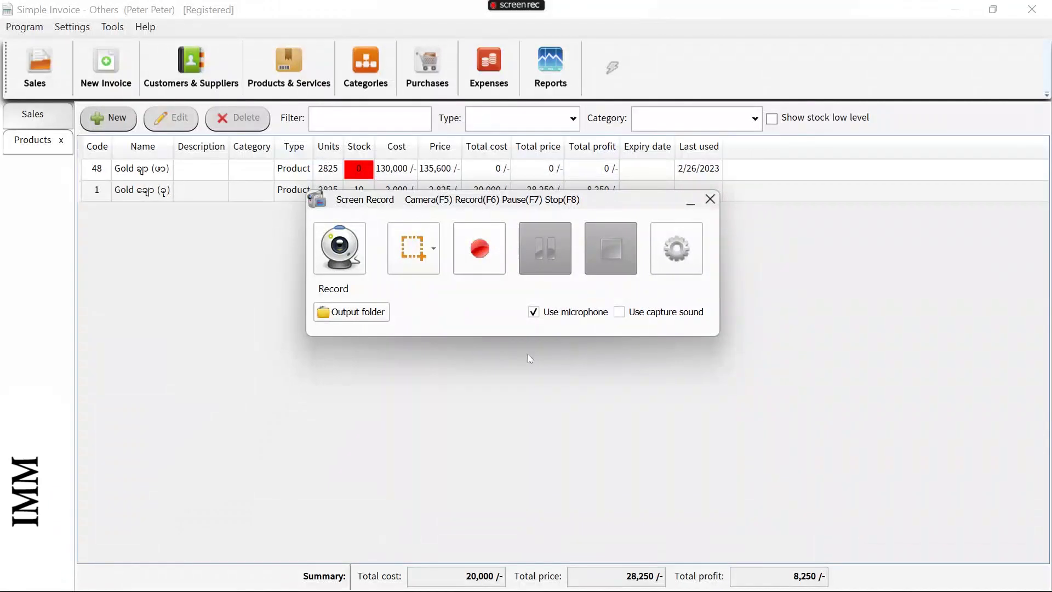
# From Tools > Import > Products, save the CSV template as Products.csv on the Desktop, then close the dialog
pyautogui.click(530, 358)
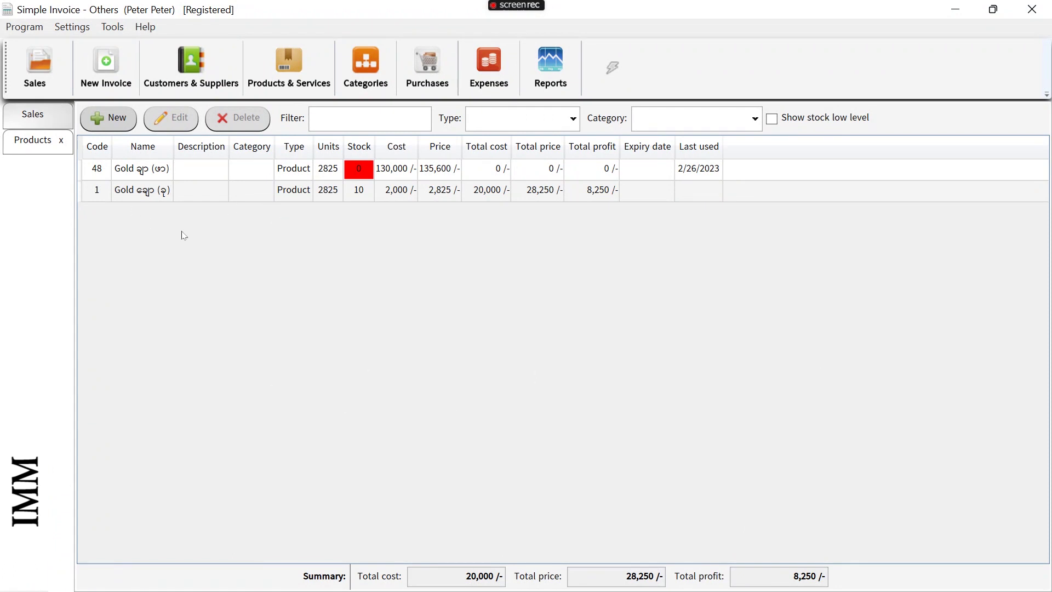
pyautogui.click(112, 26)
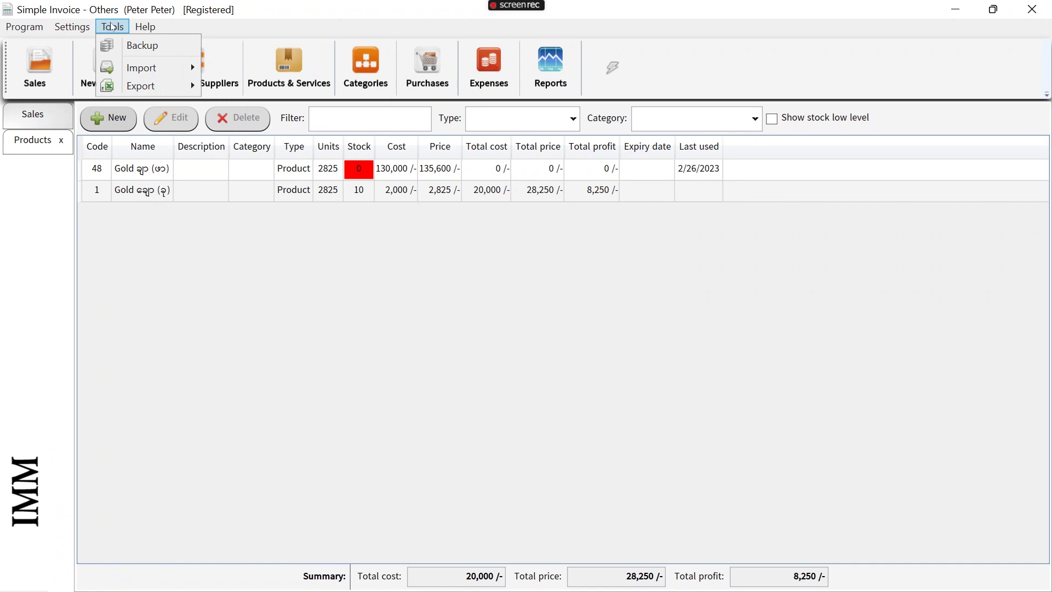
pyautogui.moveTo(143, 68)
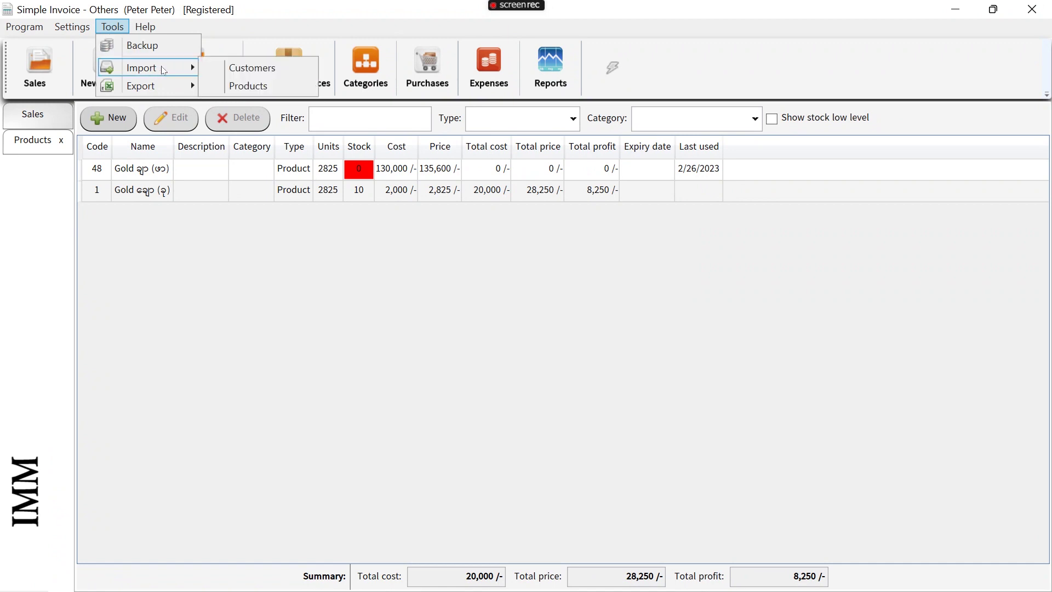
pyautogui.click(233, 86)
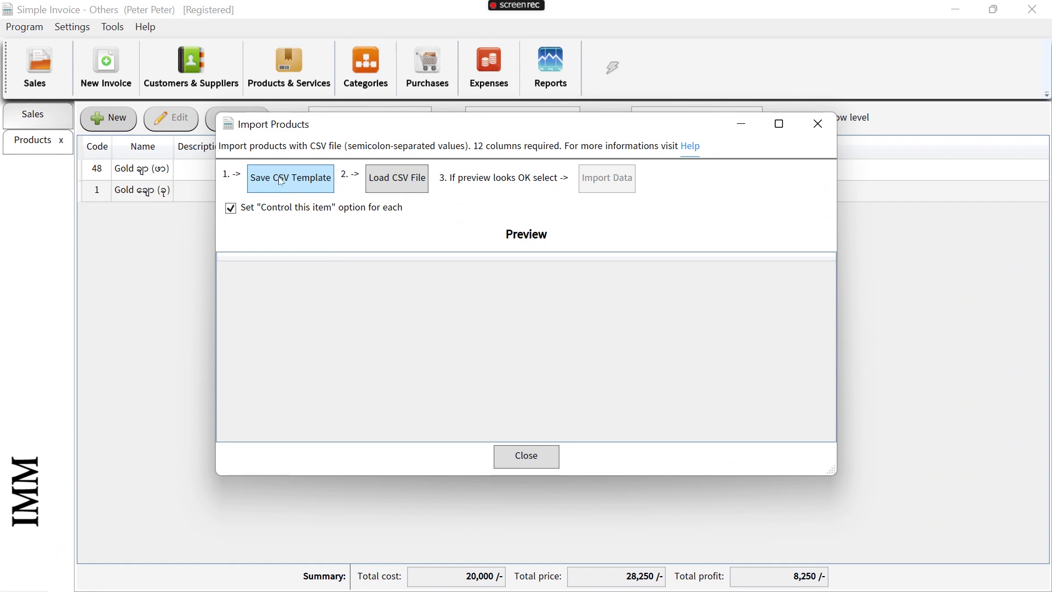
pyautogui.click(280, 179)
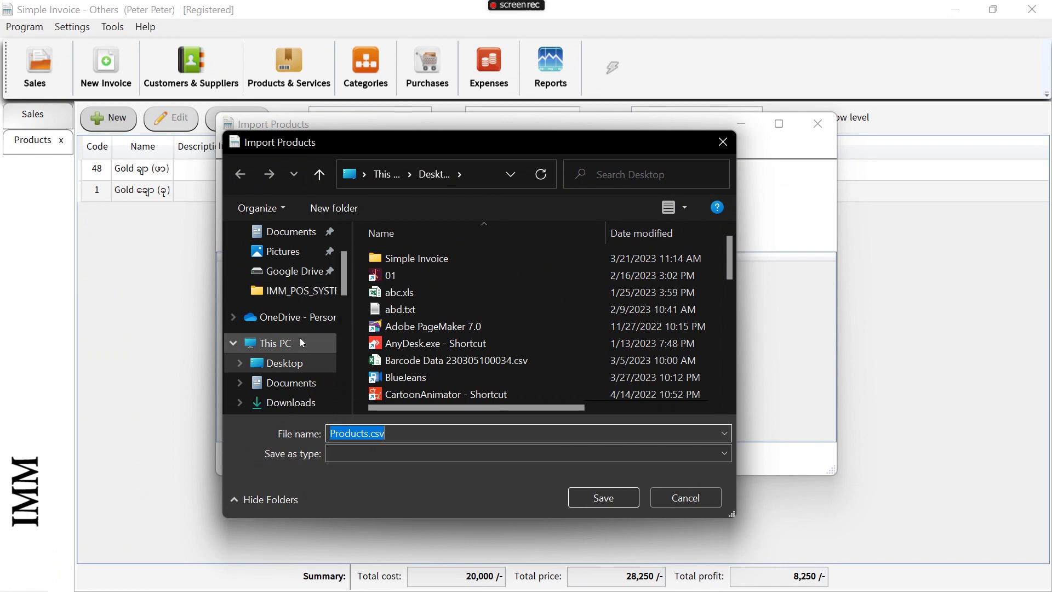
pyautogui.click(280, 363)
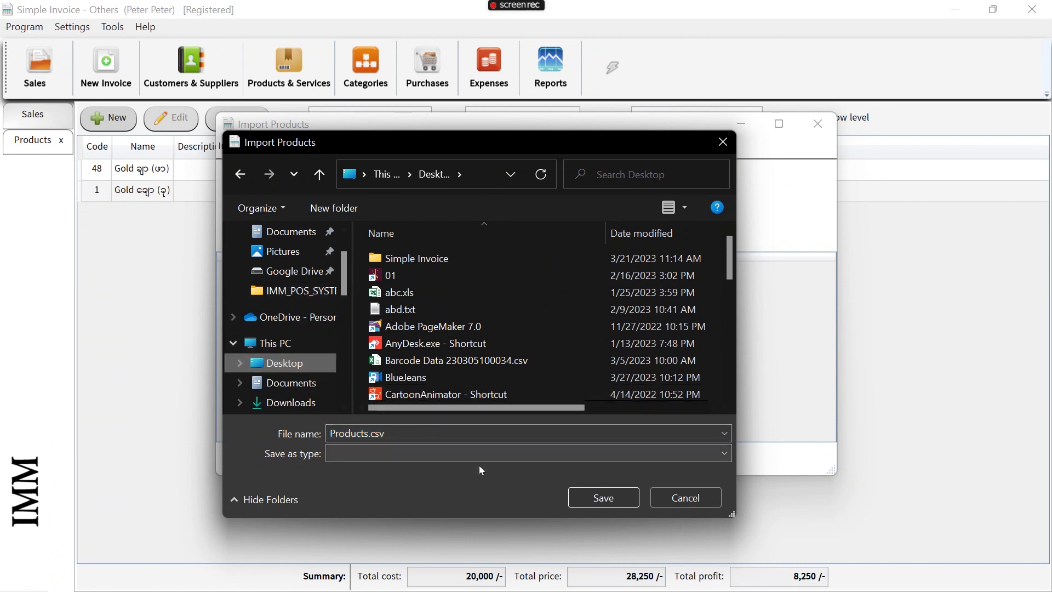
pyautogui.click(603, 498)
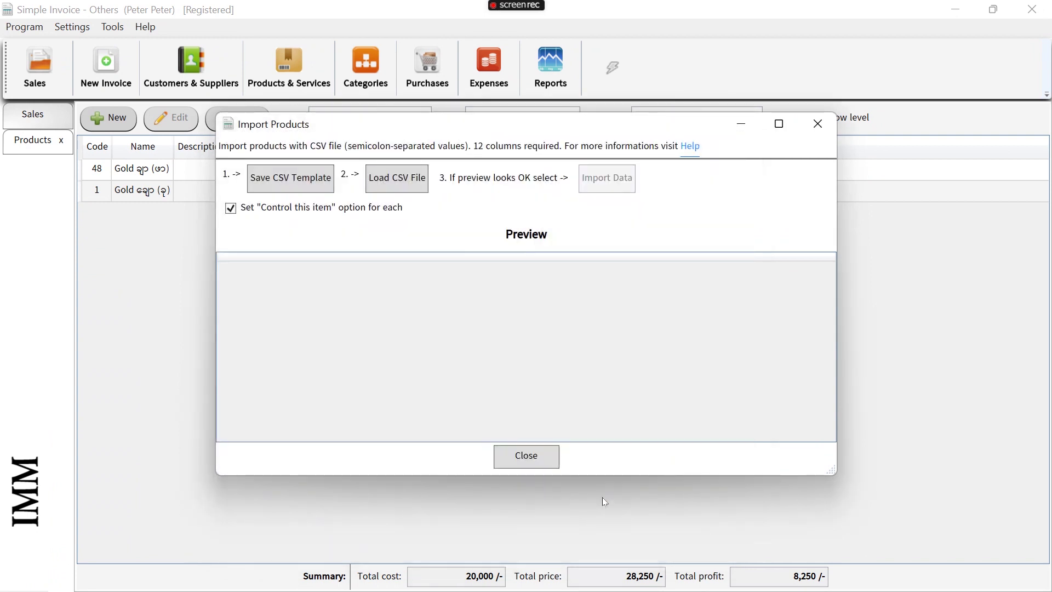
pyautogui.click(817, 126)
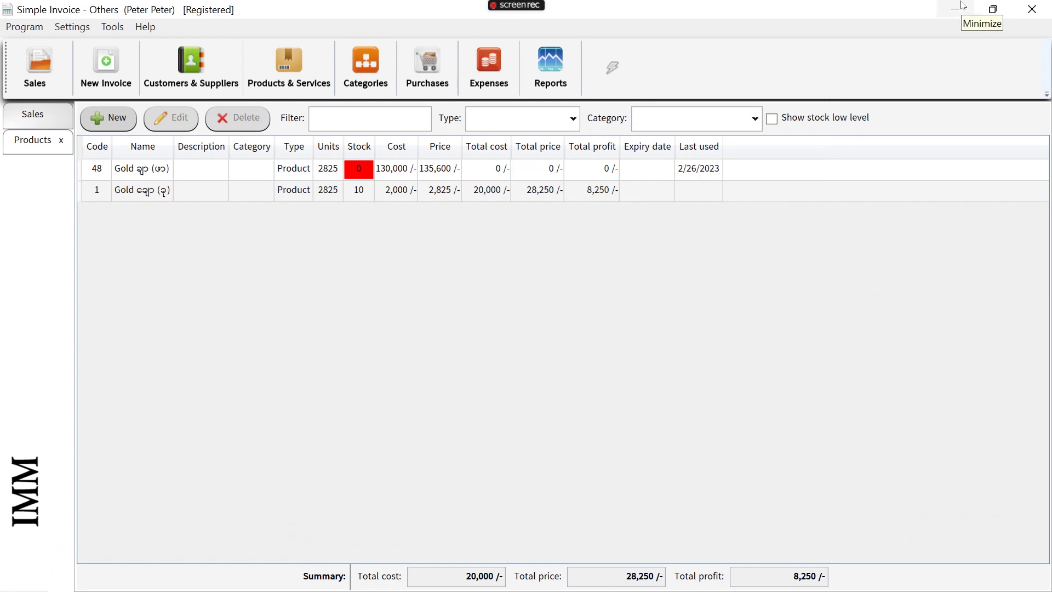
# Minimize Simple Invoice, refresh the desktop, and place Products.csv beside the IMM-Format workbook
pyautogui.click(963, 6)
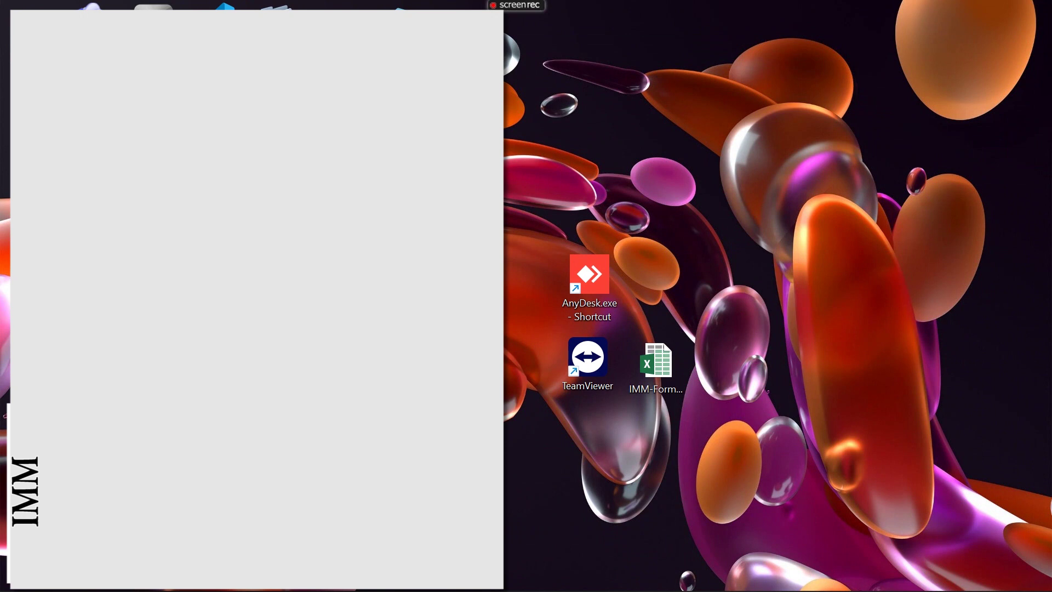
pyautogui.rightClick(505, 199)
pyautogui.click(509, 297)
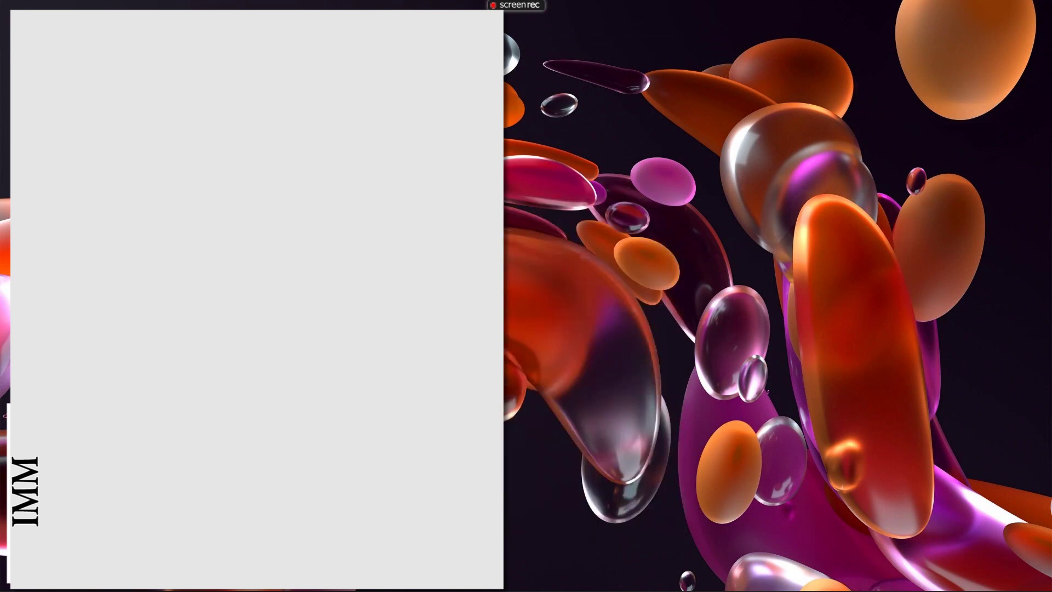
pyautogui.moveTo(534, 93)
pyautogui.mouseDown()
pyautogui.moveTo(625, 450)
pyautogui.moveTo(663, 305)
pyautogui.mouseUp()
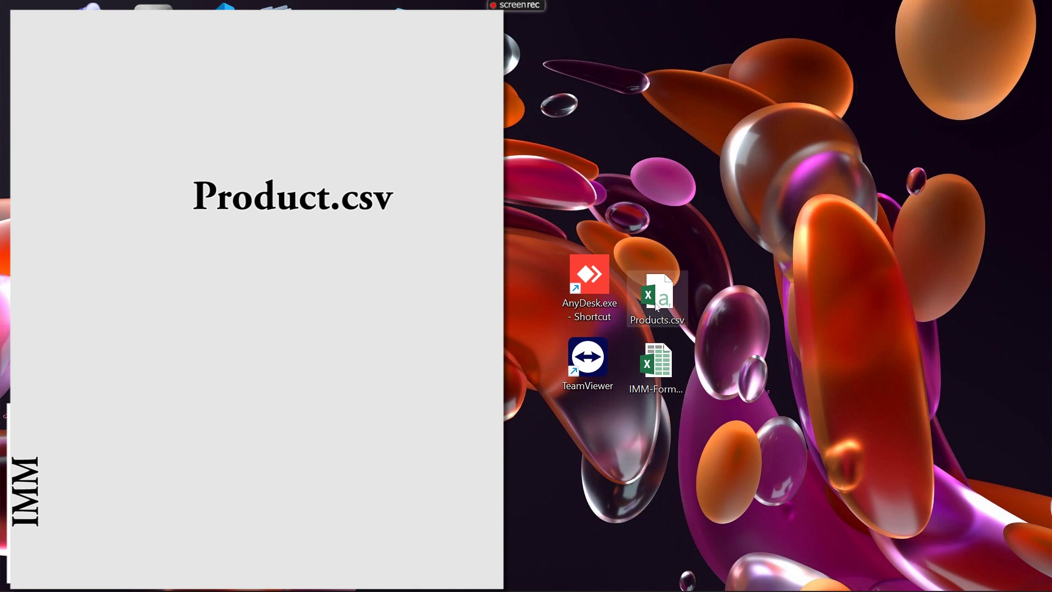
pyautogui.click(656, 306)
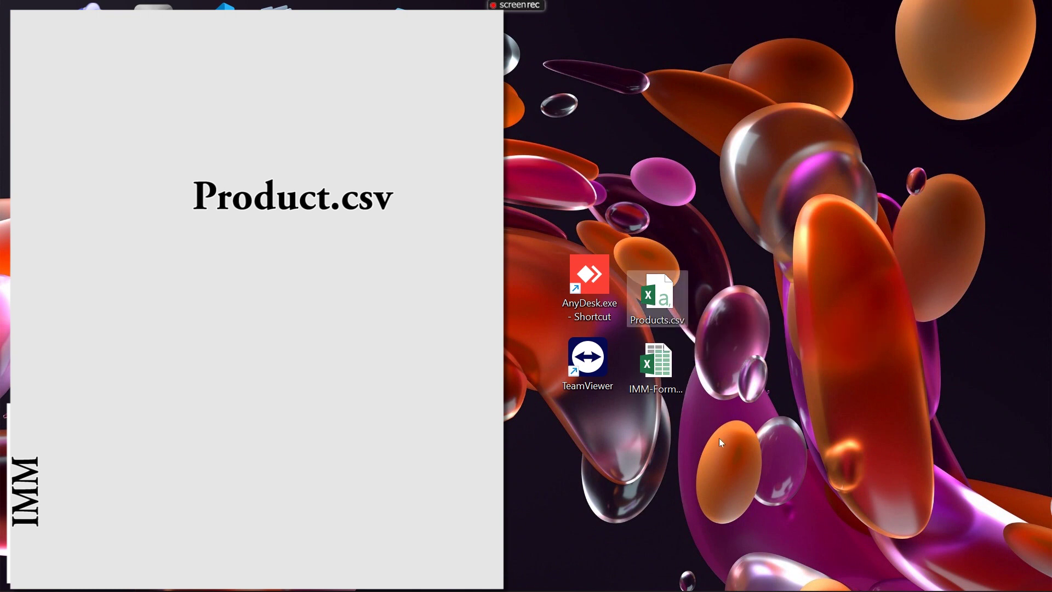
pyautogui.doubleClick(659, 372)
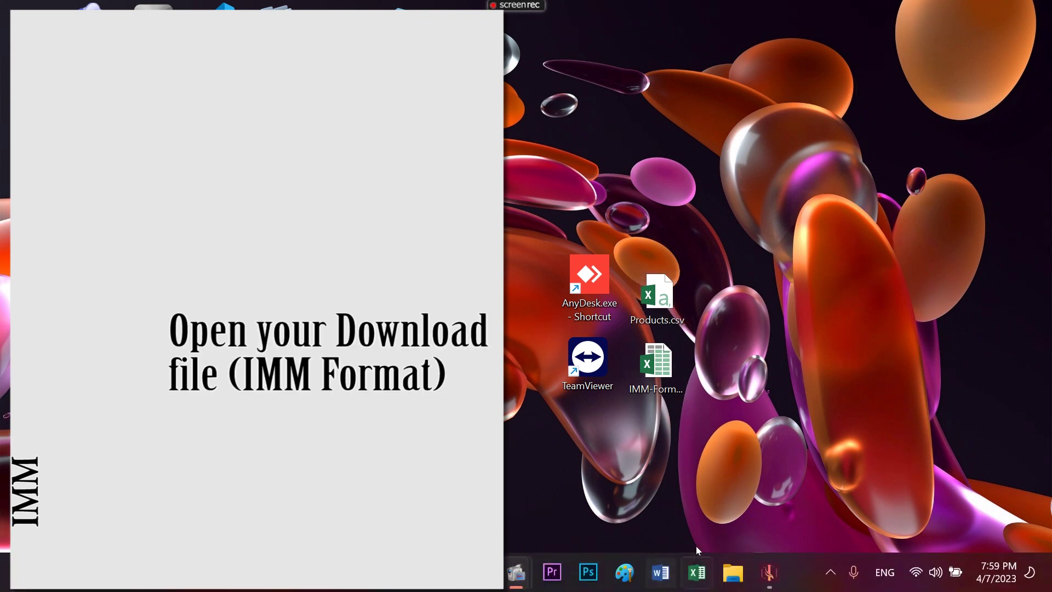
# Open IMM-Format.xlsx maximized in Excel and return to the row 2 cells of the Product sheet
pyautogui.doubleClick(661, 370)
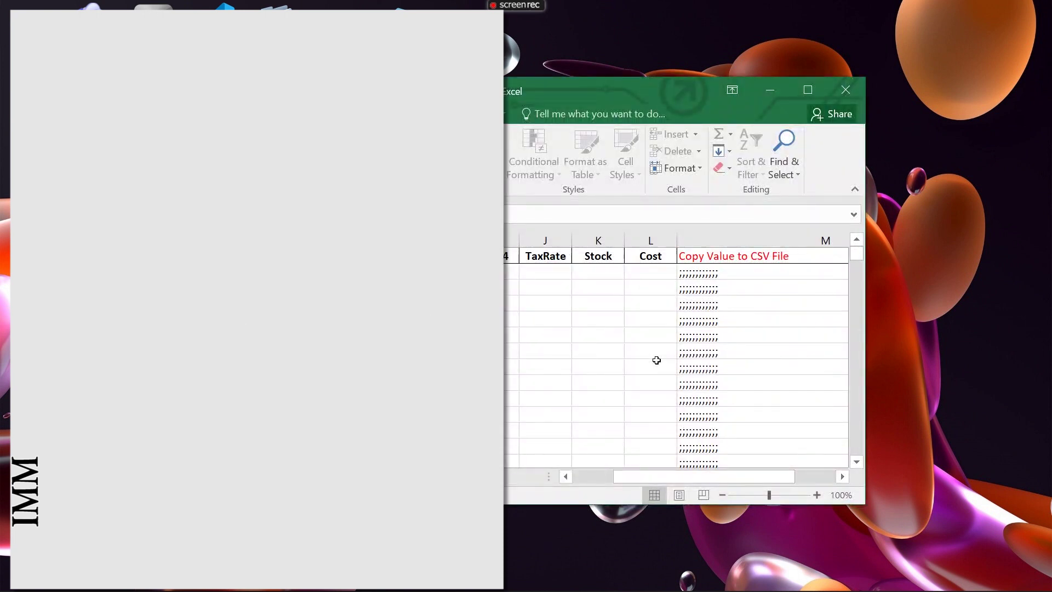
pyautogui.click(808, 89)
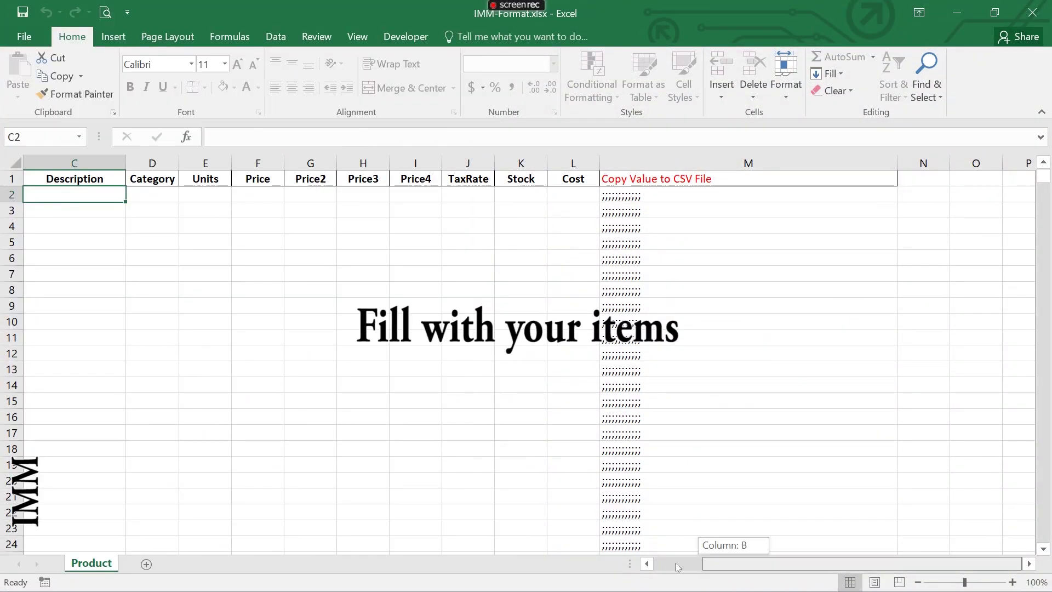
pyautogui.moveTo(734, 568); pyautogui.dragTo(664, 568)
pyautogui.click(48, 196)
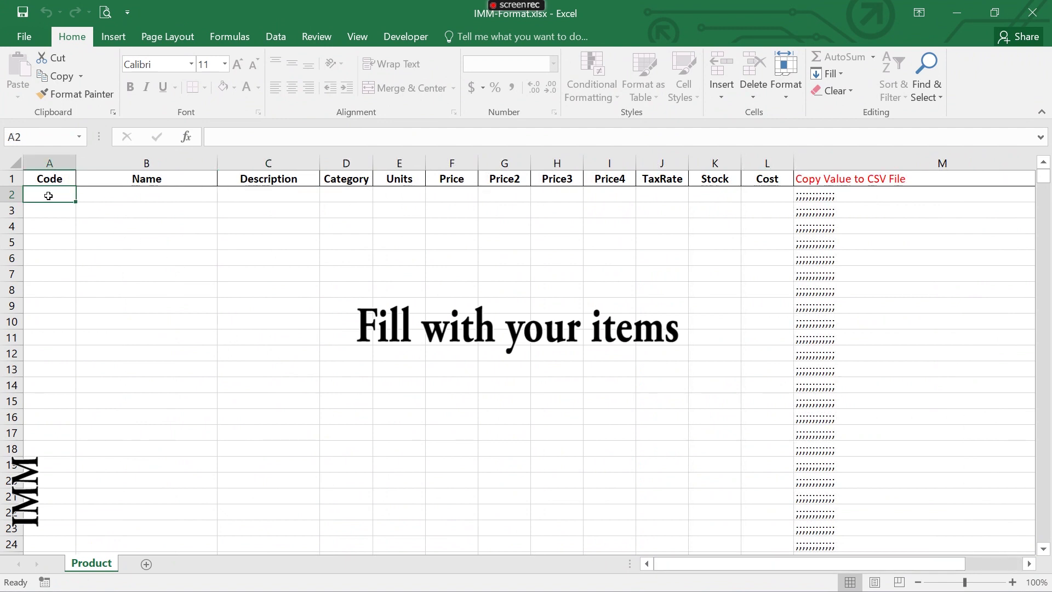
pyautogui.click(138, 190)
pyautogui.click(250, 193)
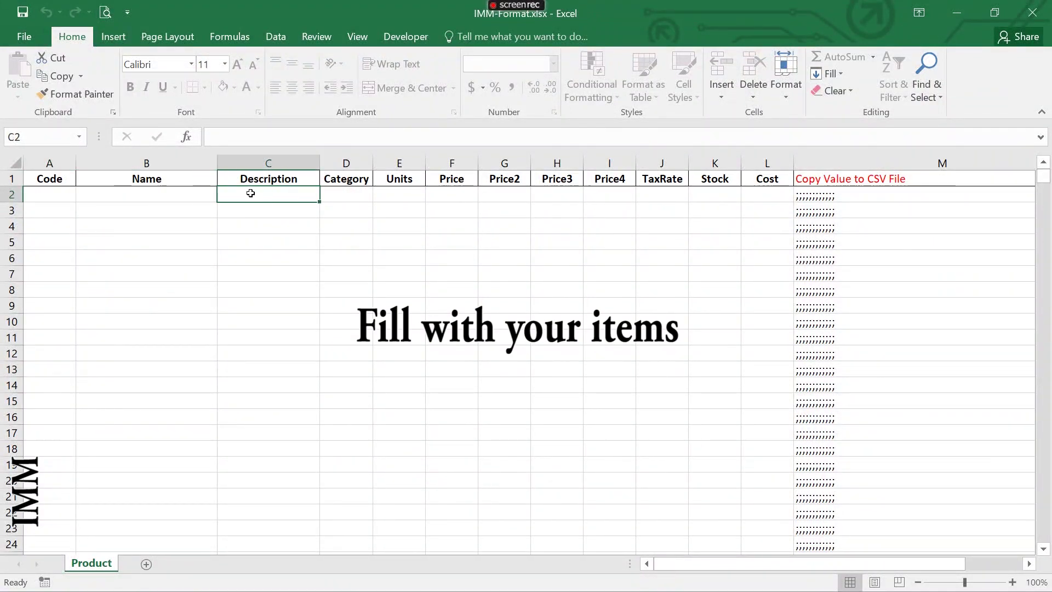
pyautogui.click(344, 194)
pyautogui.click(59, 196)
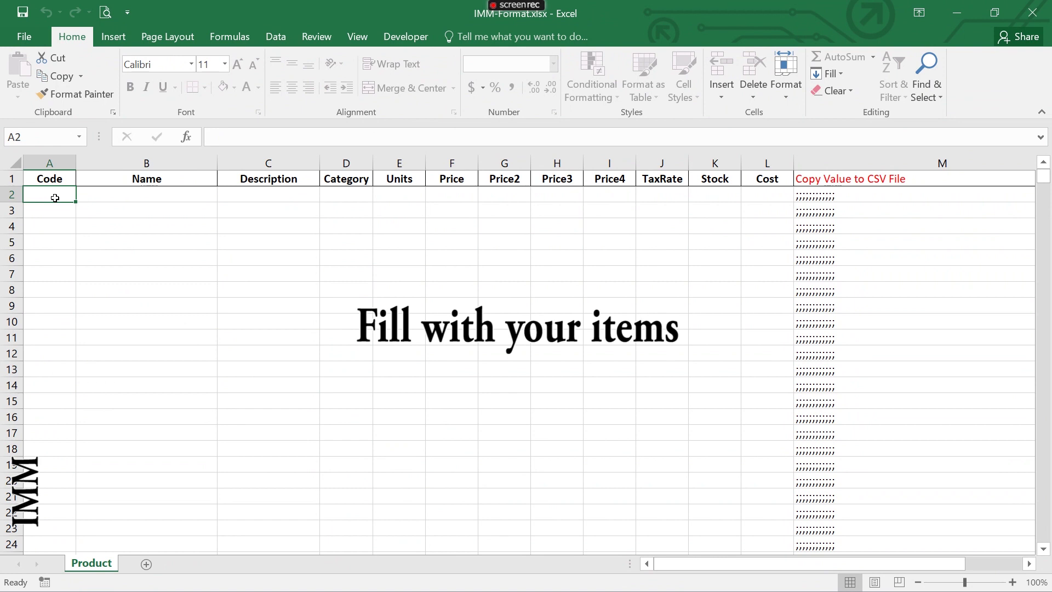
pyautogui.click(153, 197)
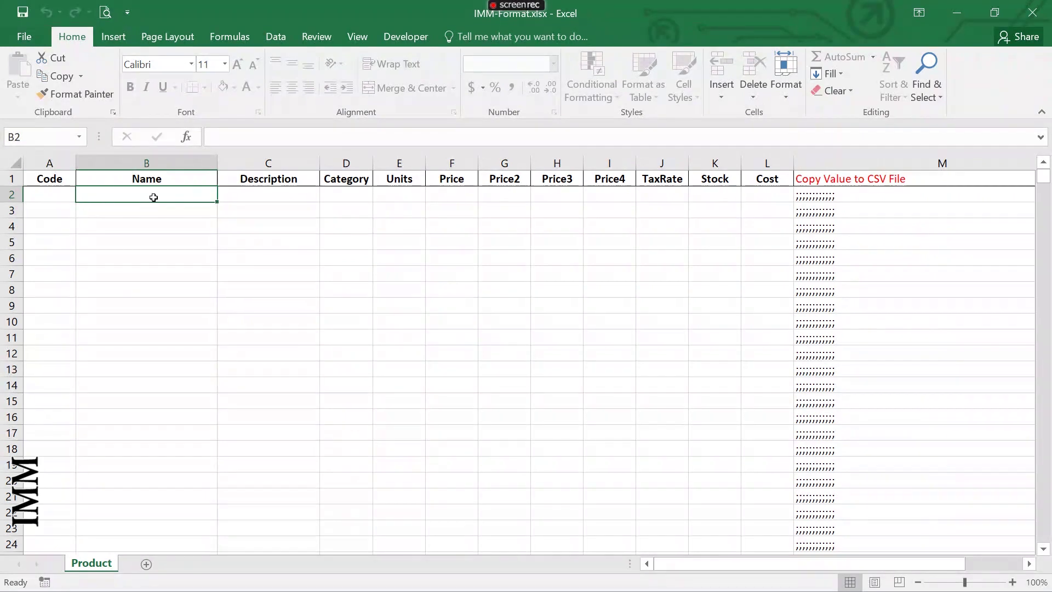
# Enter code 10005 and name Banana in row 2
pyautogui.click(41, 200)
pyautogui.write('10')
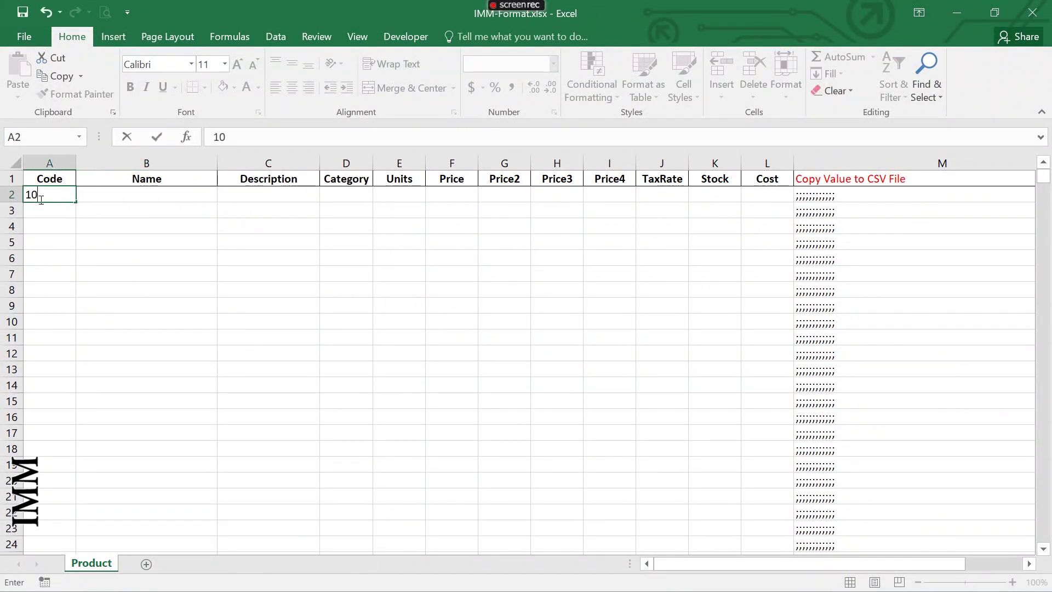
pyautogui.write('005')
pyautogui.click(133, 198)
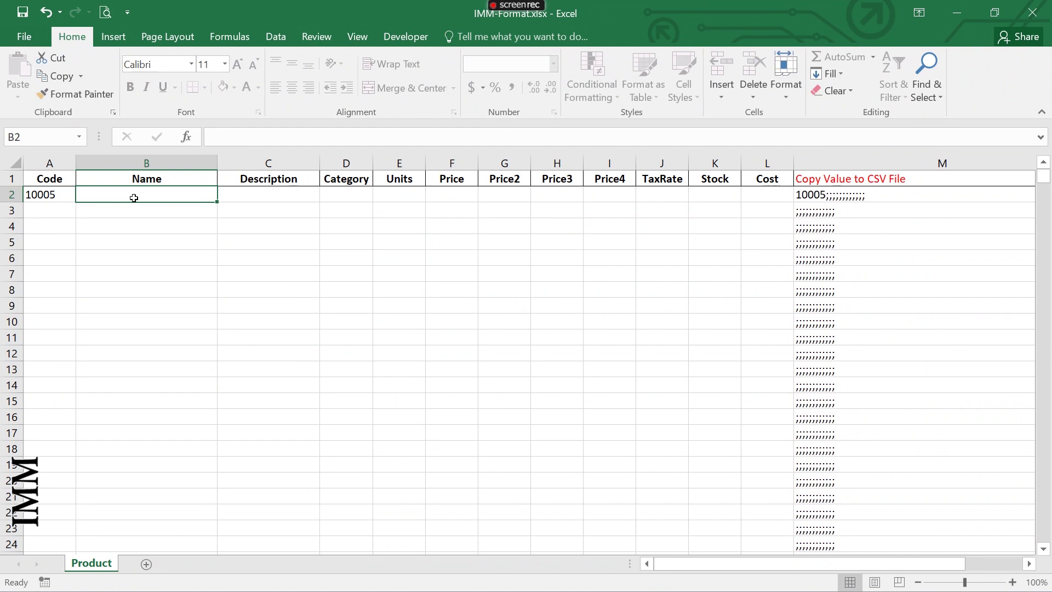
pyautogui.write('Banana')
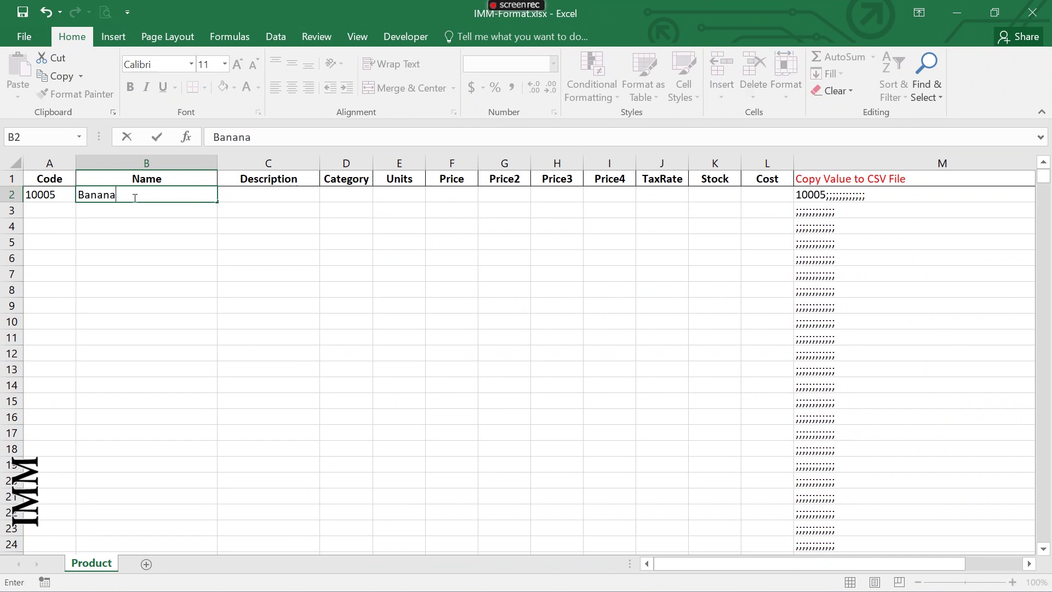
pyautogui.click(258, 194)
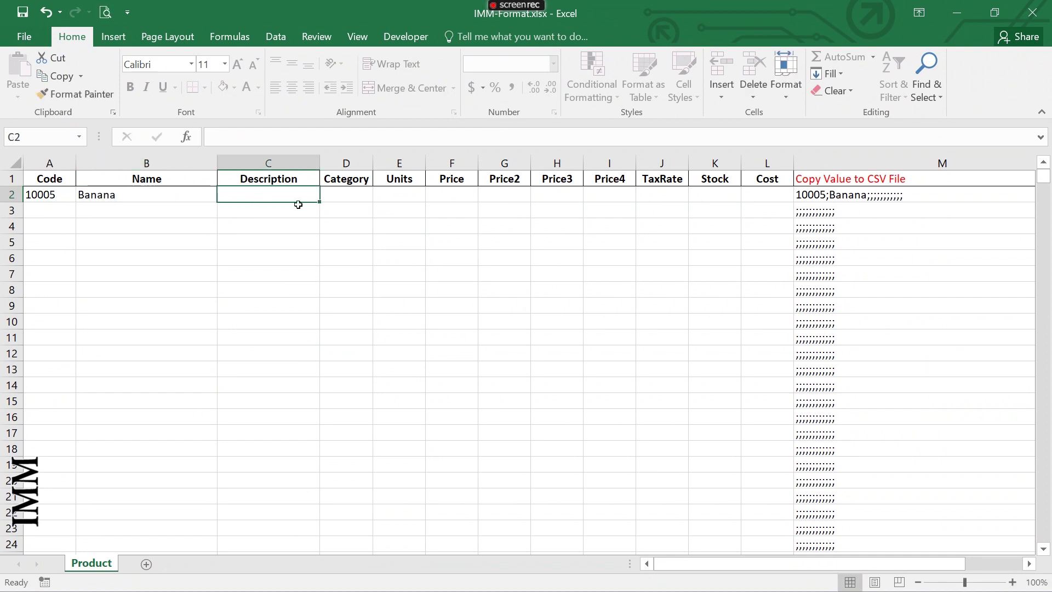
# Give the Banana row category Food, price 1000, stock 10 and cost 800
pyautogui.click(352, 196)
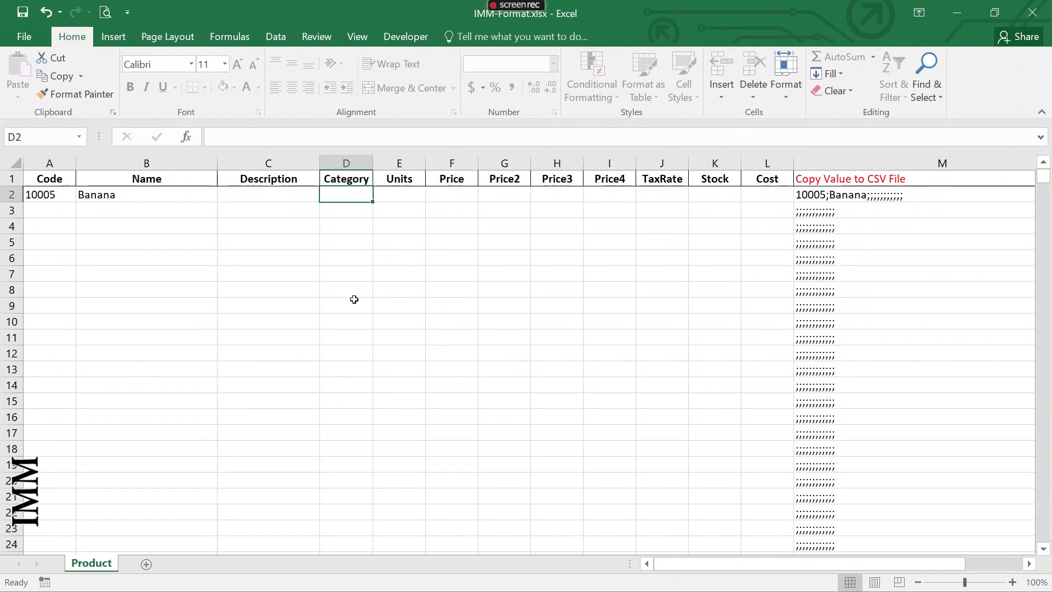
pyautogui.write('Foo')
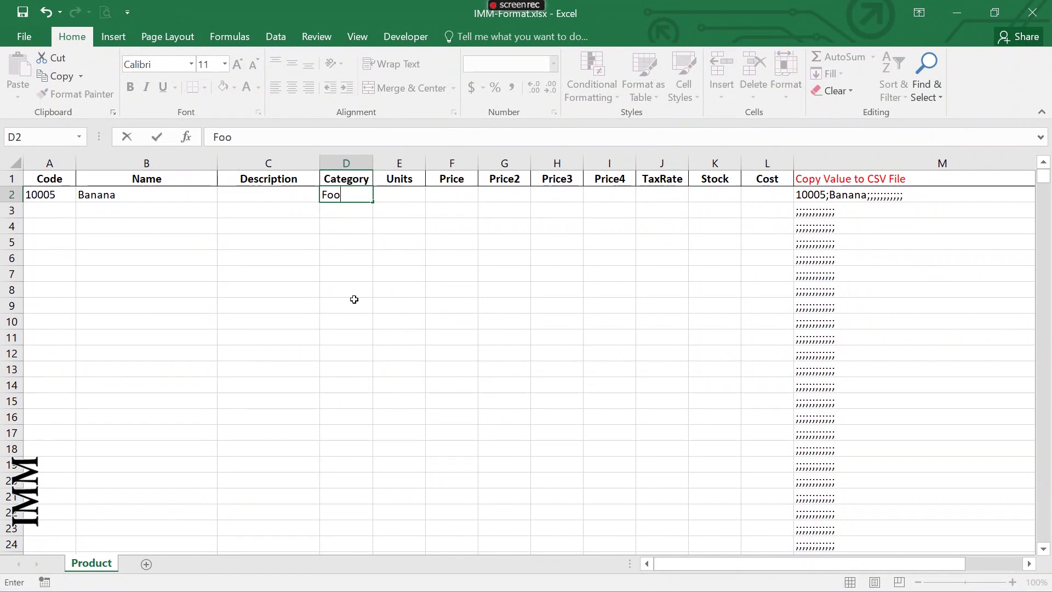
pyautogui.write('d')
pyautogui.click(408, 194)
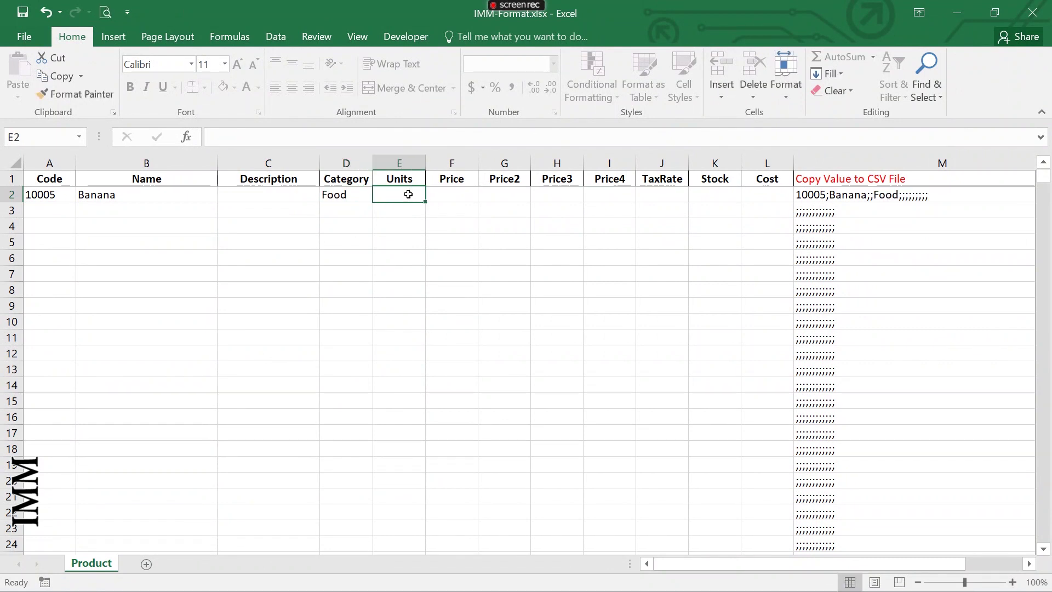
pyautogui.click(453, 194)
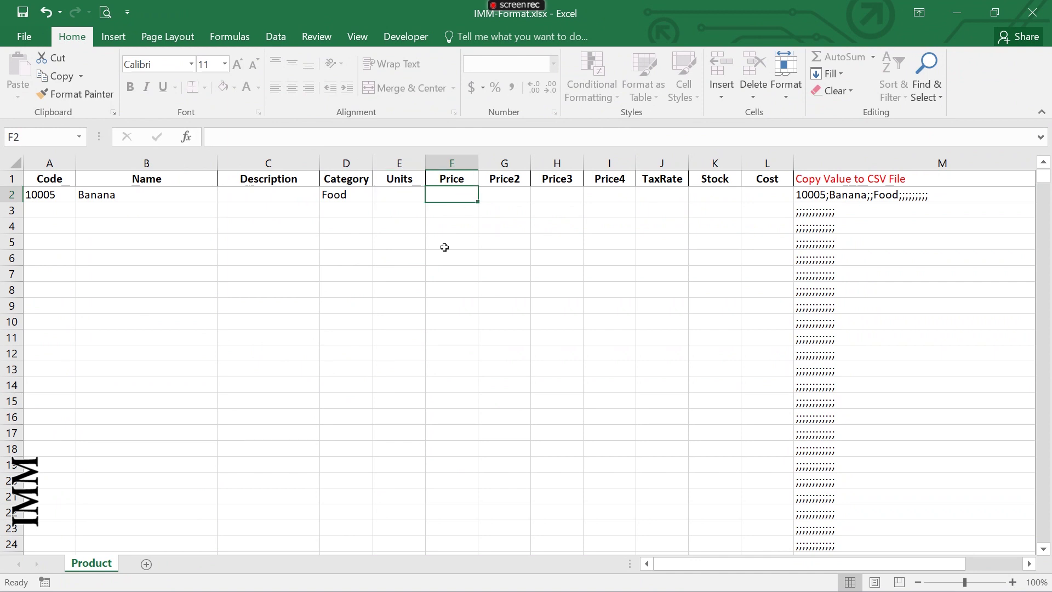
pyautogui.write('1000')
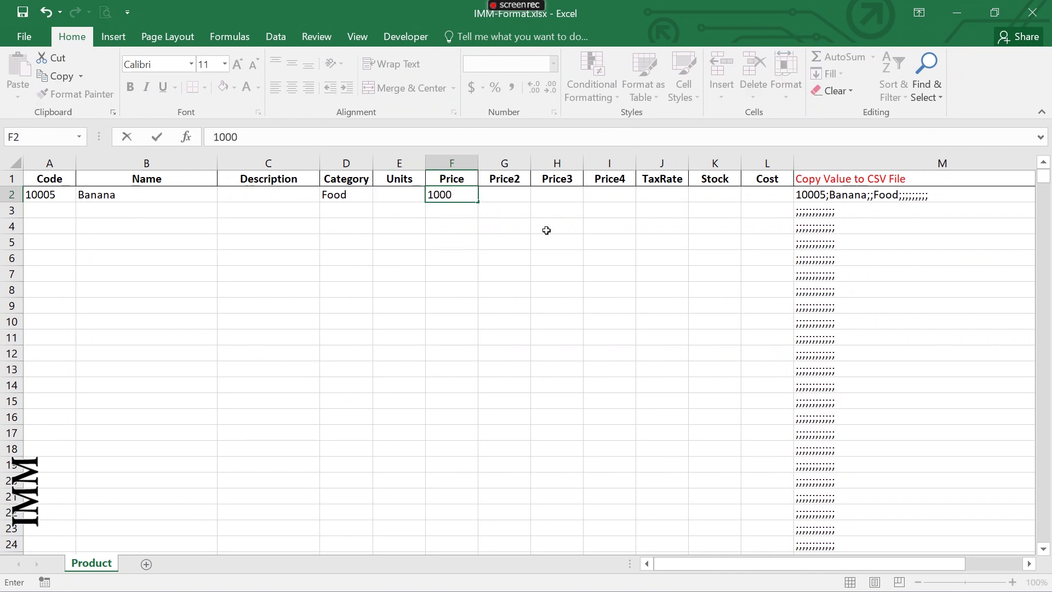
pyautogui.click(714, 199)
pyautogui.write('10')
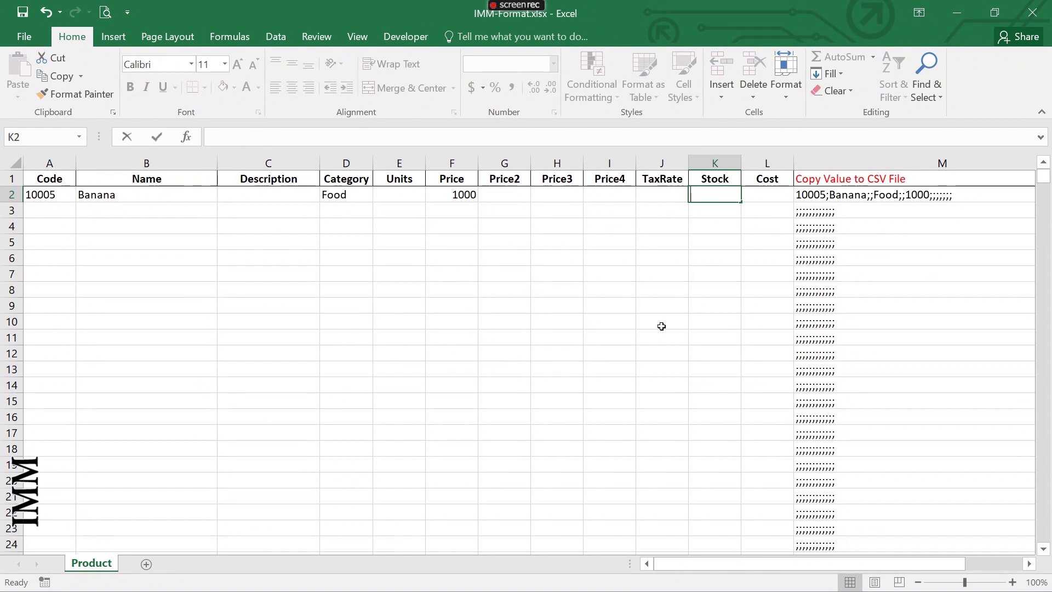
pyautogui.click(777, 192)
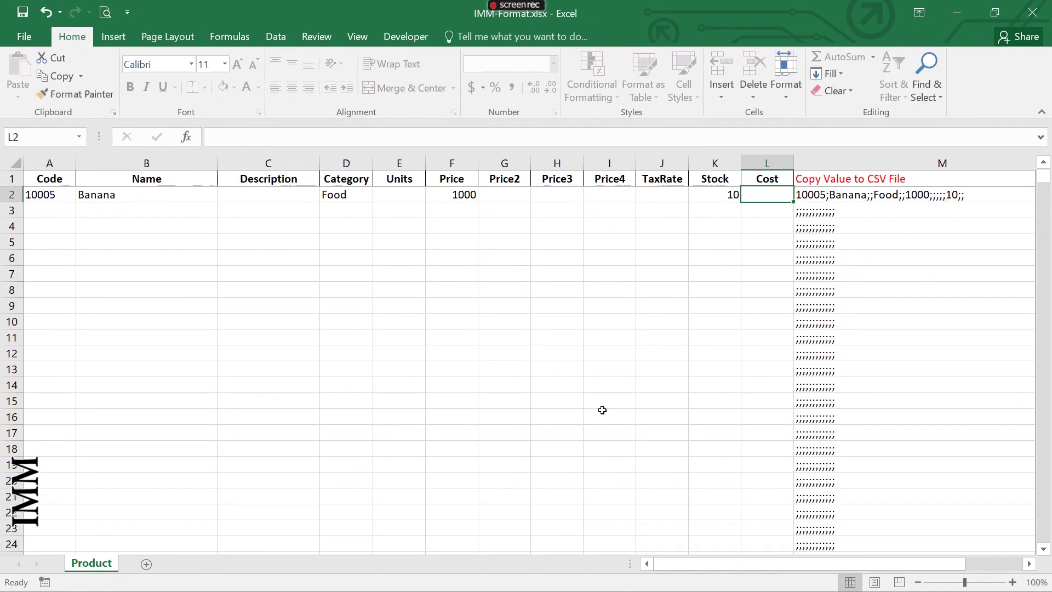
pyautogui.write('800')
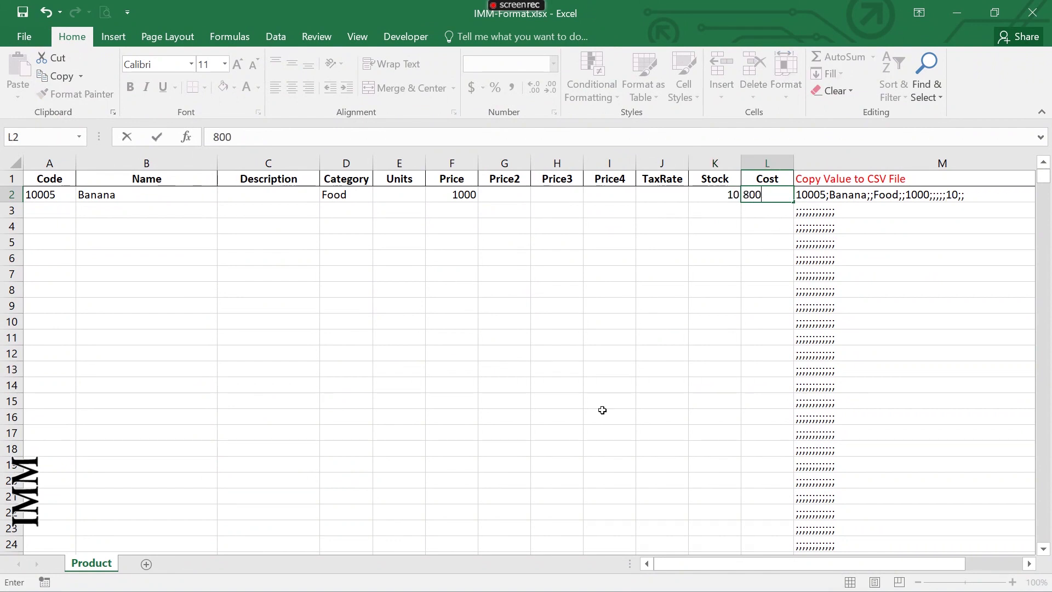
pyautogui.press('Return')
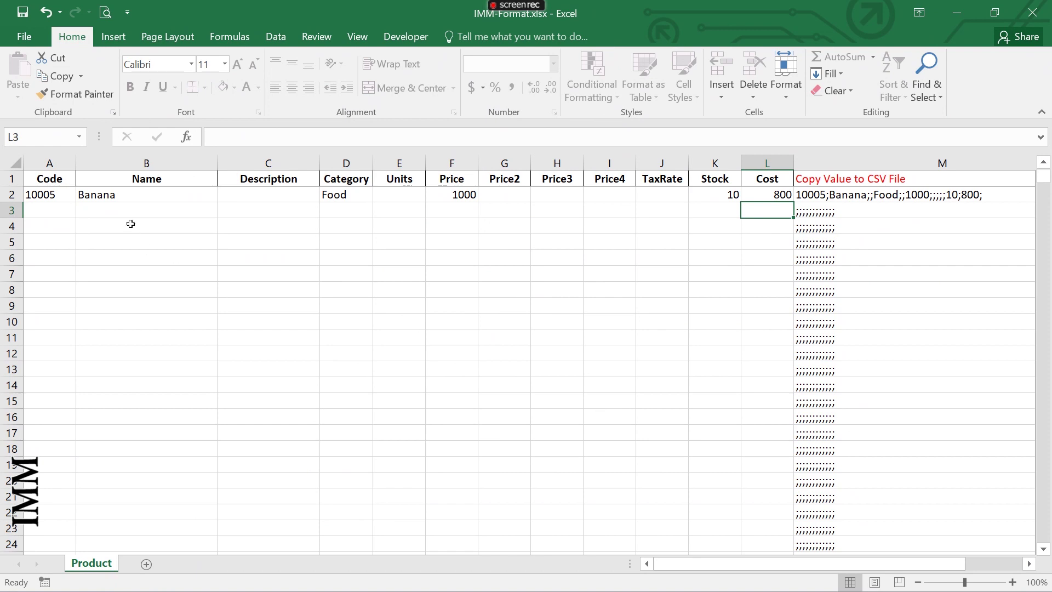
# Fill the Banana row A2:L2 down to row 5, producing codes 10006, 10007 and 10008
pyautogui.moveTo(45, 197)
pyautogui.mouseDown()
pyautogui.moveTo(771, 195)
pyautogui.moveTo(787, 250)
pyautogui.mouseUp()
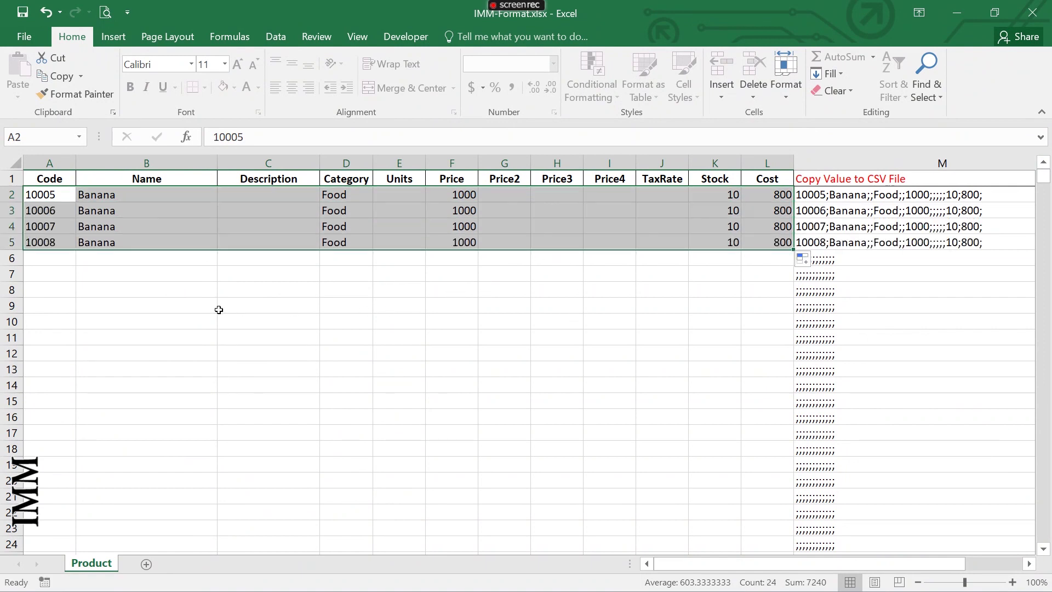
pyautogui.click(167, 305)
pyautogui.doubleClick(147, 207)
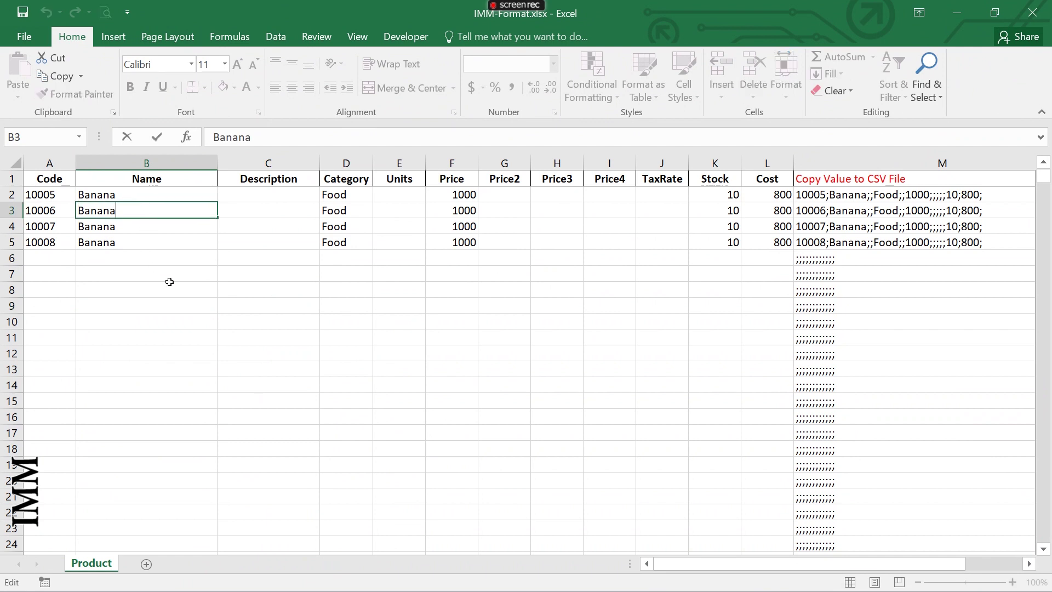
# Append 1, 2 and 3 to the names in rows 3–5, making Banana1, Banana2 and Banana3
pyautogui.write('1')
pyautogui.doubleClick(145, 226)
pyautogui.write('2')
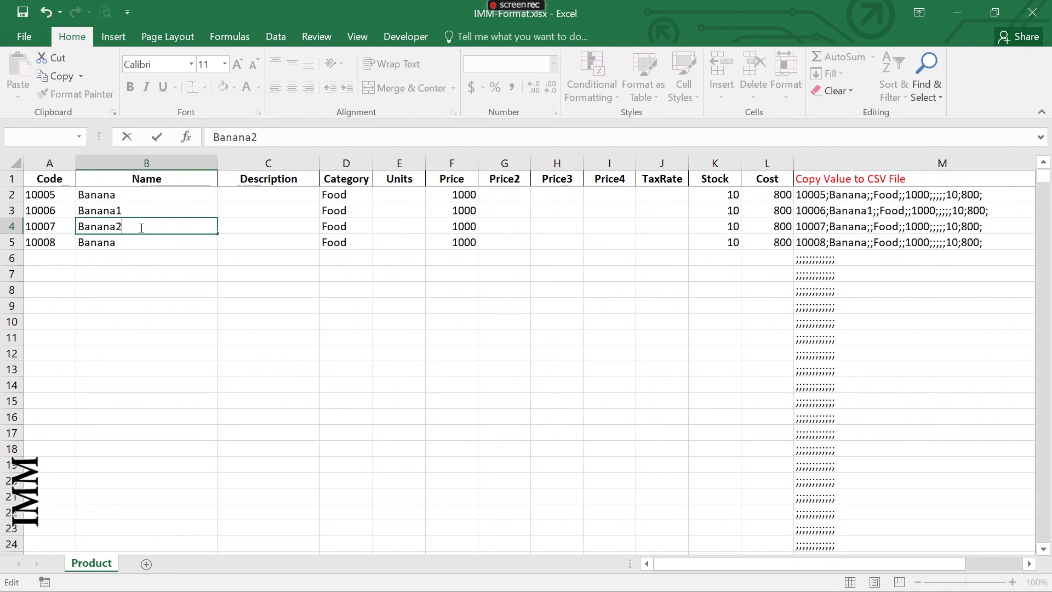
pyautogui.doubleClick(136, 242)
pyautogui.write('3')
pyautogui.press('Return')
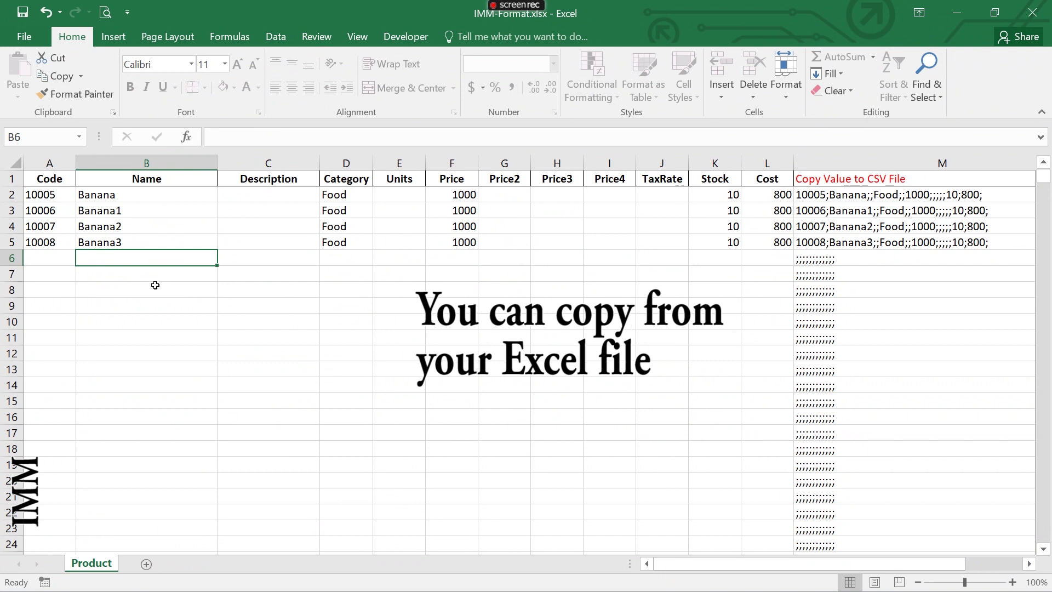
pyautogui.click(122, 192)
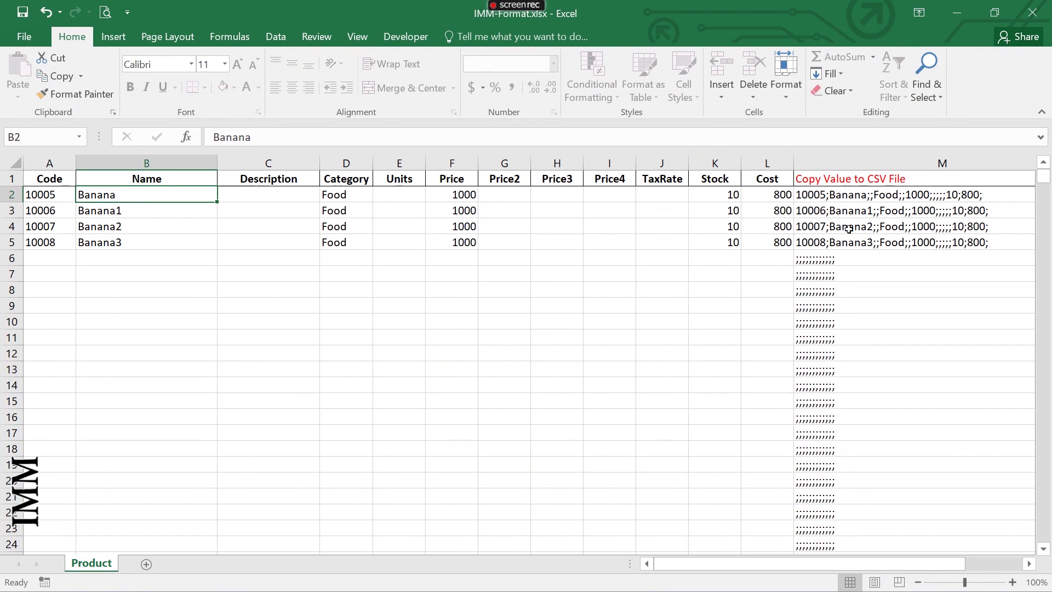
# Select the CSV lines in M2:M5 and copy them to the clipboard
pyautogui.click(806, 194)
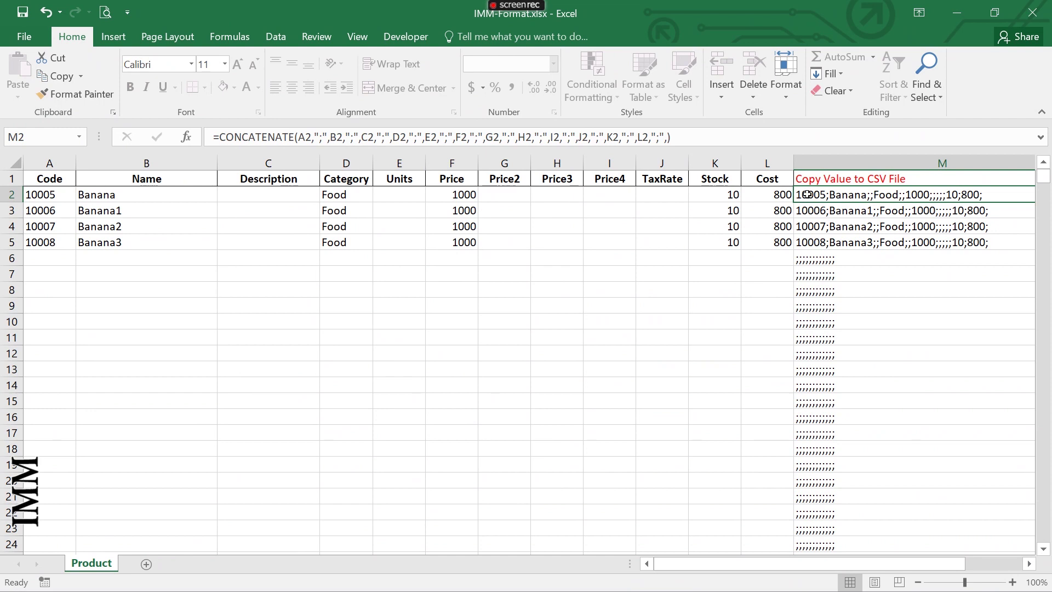
pyautogui.moveTo(807, 194); pyautogui.dragTo(827, 239)
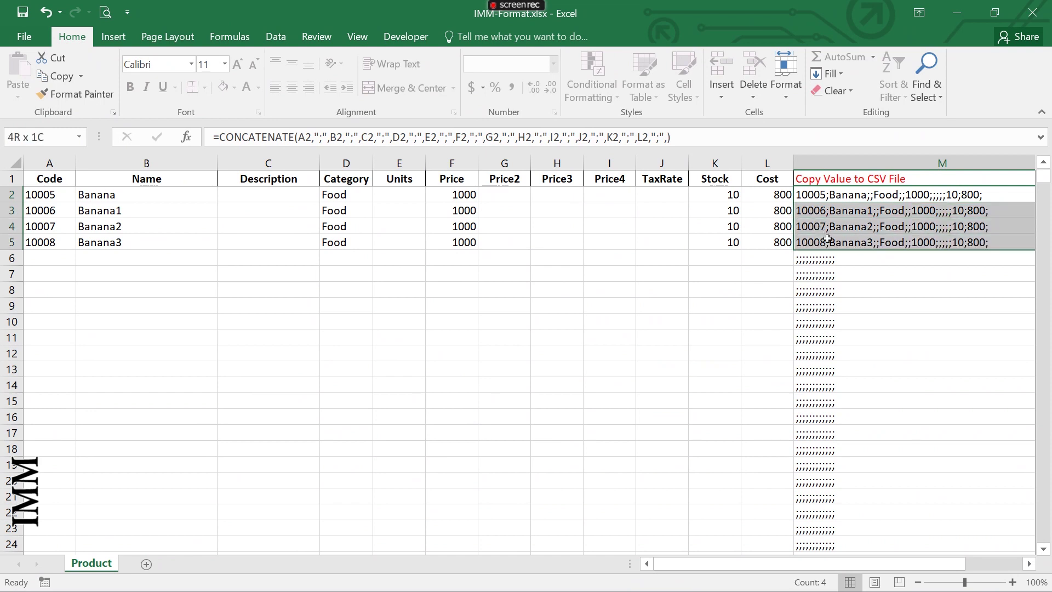
pyautogui.moveTo(827, 239); pyautogui.dragTo(827, 239)
pyautogui.rightClick(828, 241)
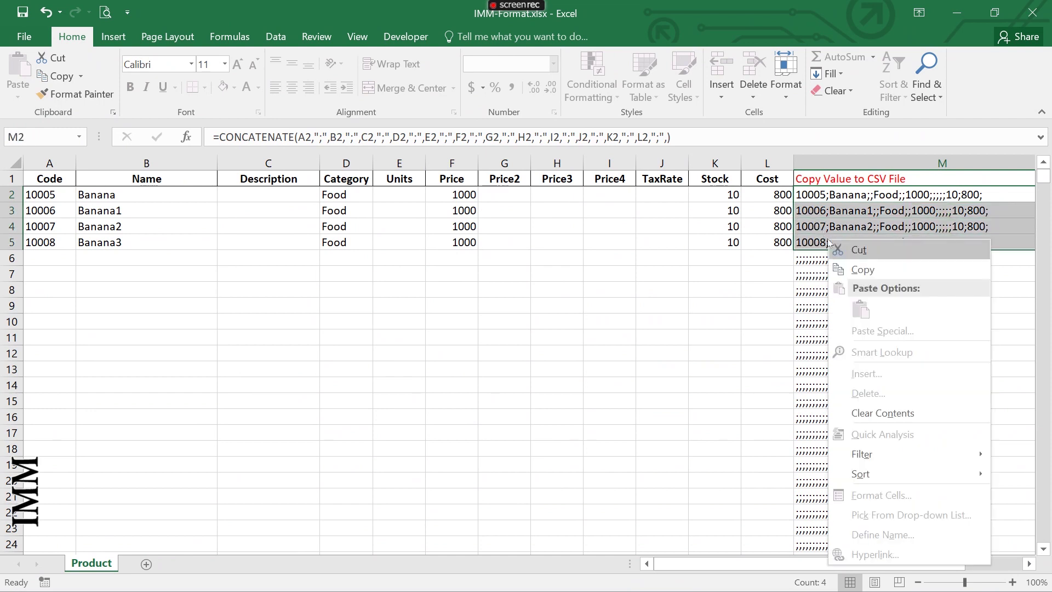
pyautogui.click(913, 265)
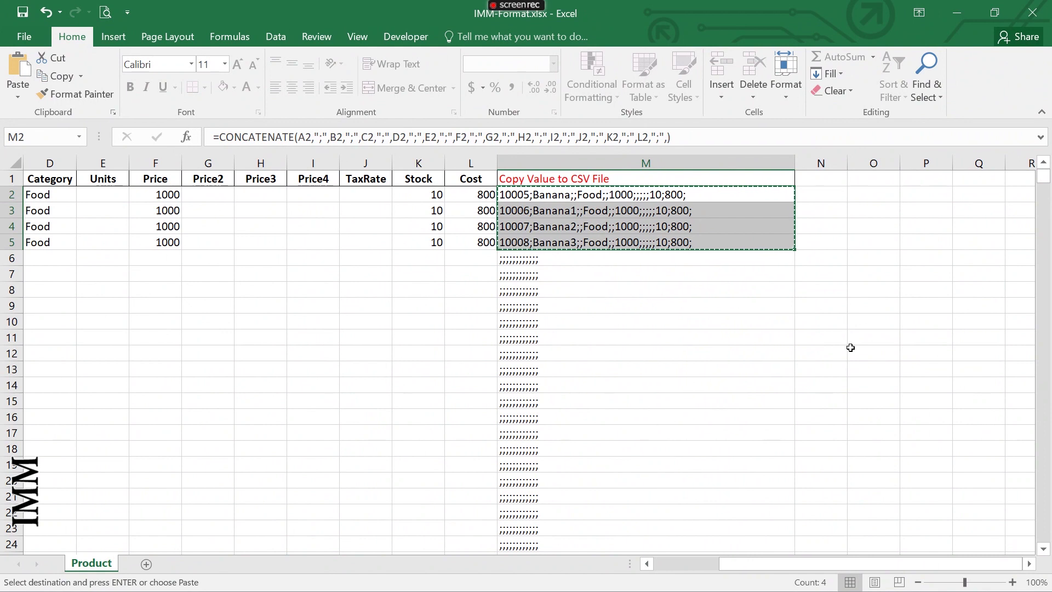
# Open Products.csv from the desktop and paste the four Banana lines as values into A2
pyautogui.click(956, 16)
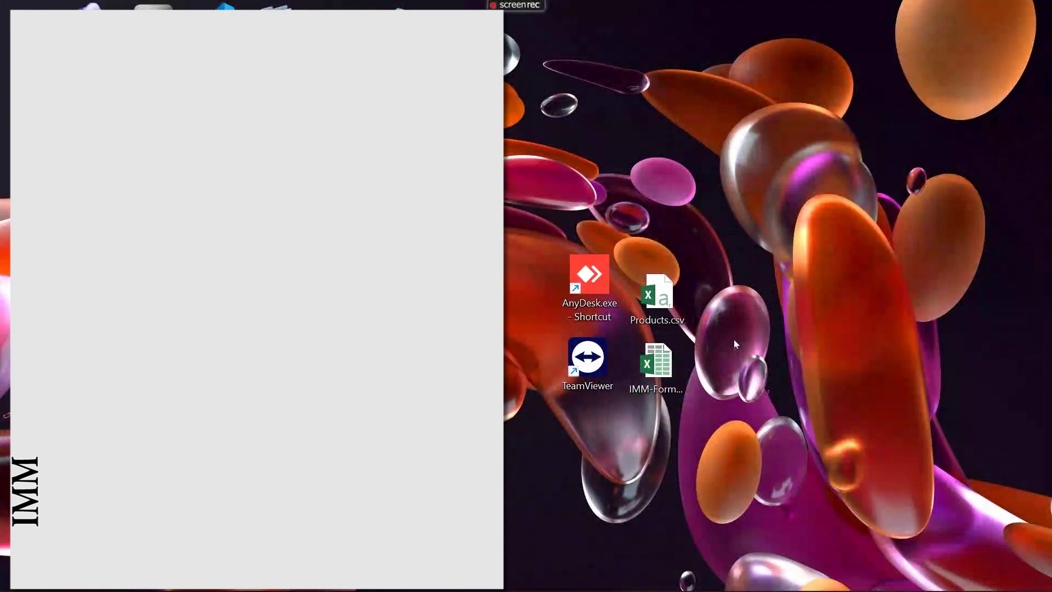
pyautogui.doubleClick(653, 297)
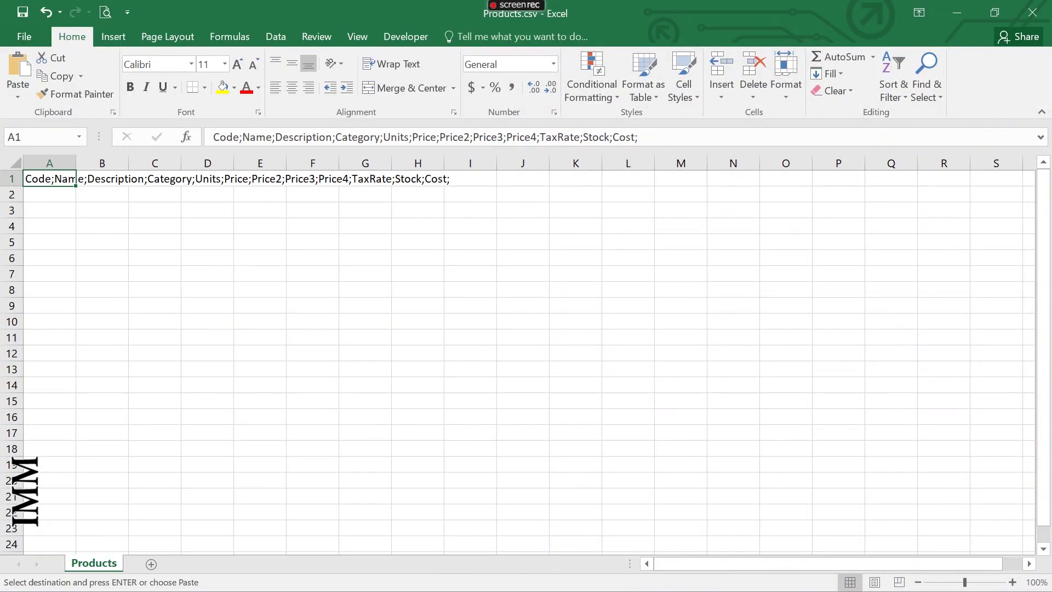
pyautogui.click(47, 195)
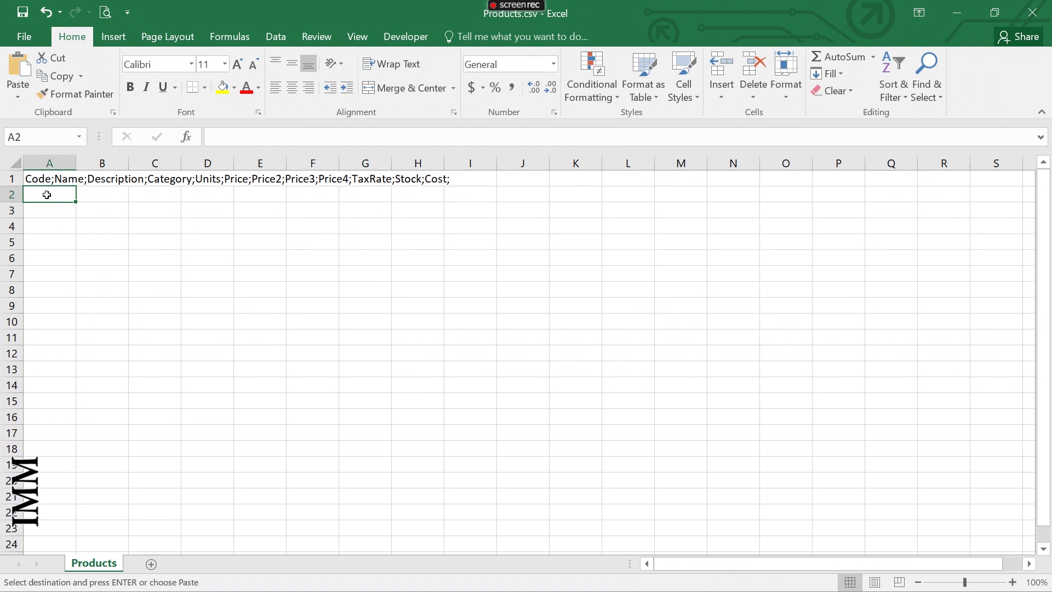
pyautogui.rightClick(47, 195)
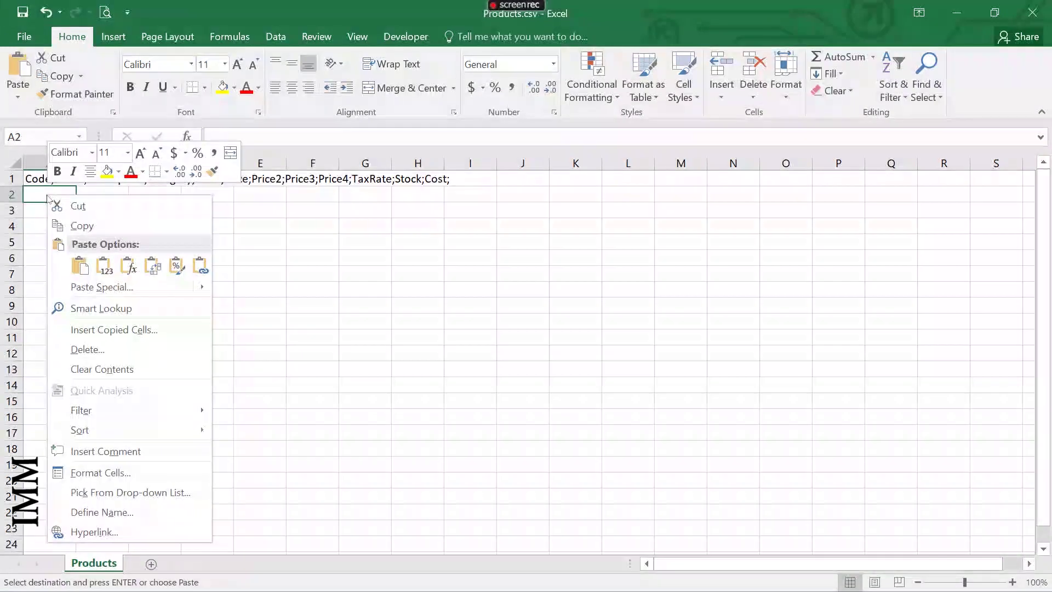
pyautogui.click(104, 264)
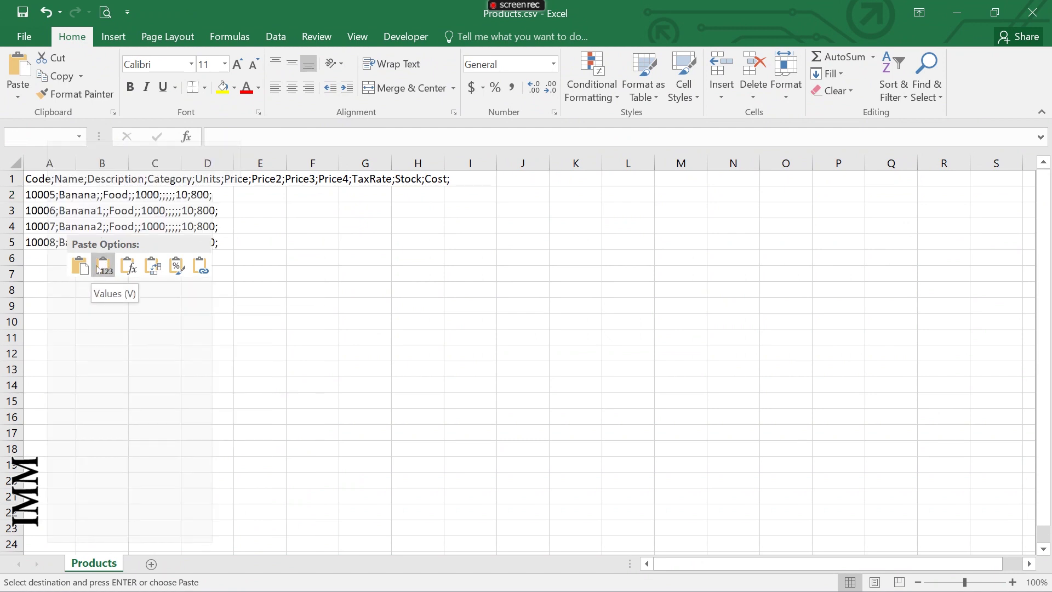
# Save Products.csv, keeping the CSV format, and close it
pyautogui.click(143, 303)
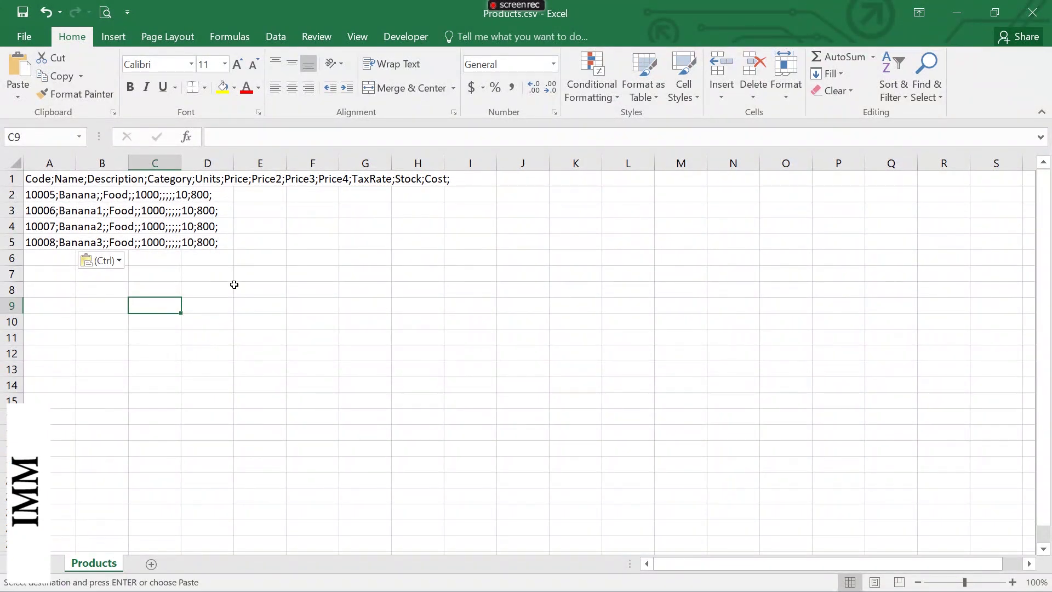
pyautogui.click(1047, 4)
pyautogui.click(451, 320)
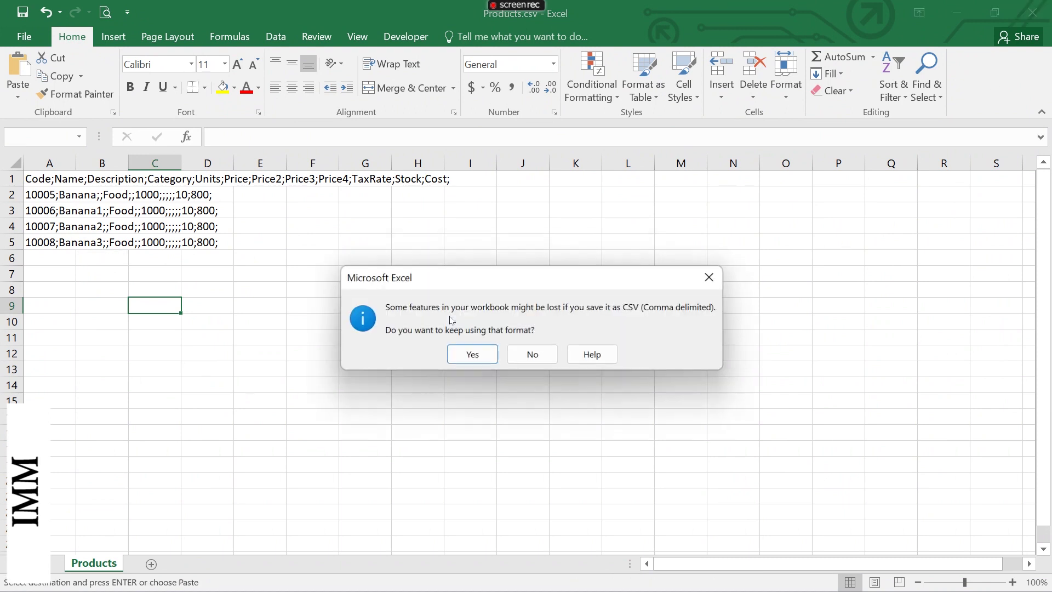
pyautogui.click(473, 354)
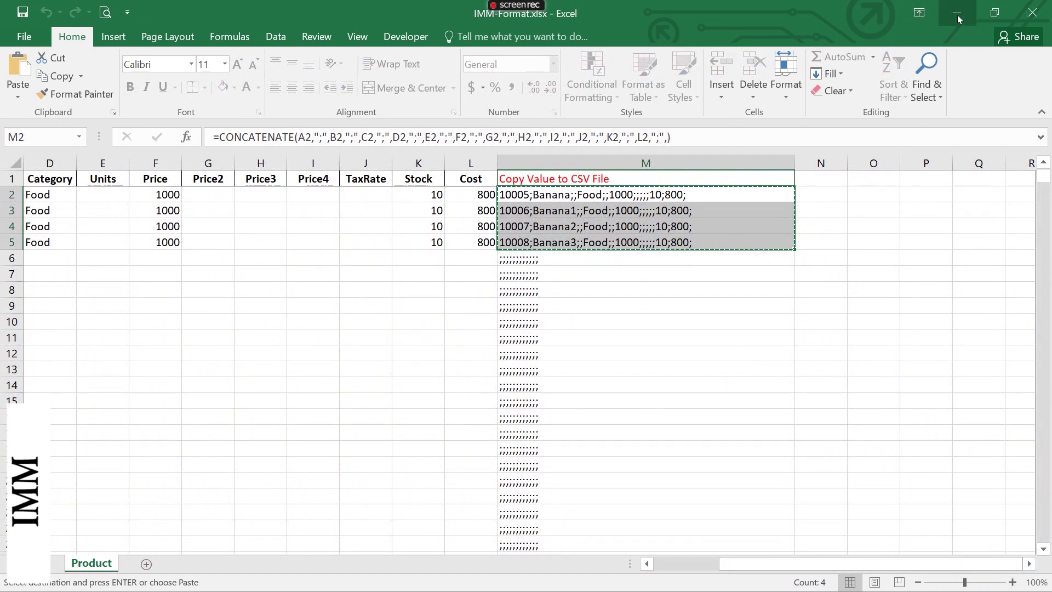
# Minimize Excel, bring Simple Invoice to the front, and open its Tools menu
pyautogui.click(958, 13)
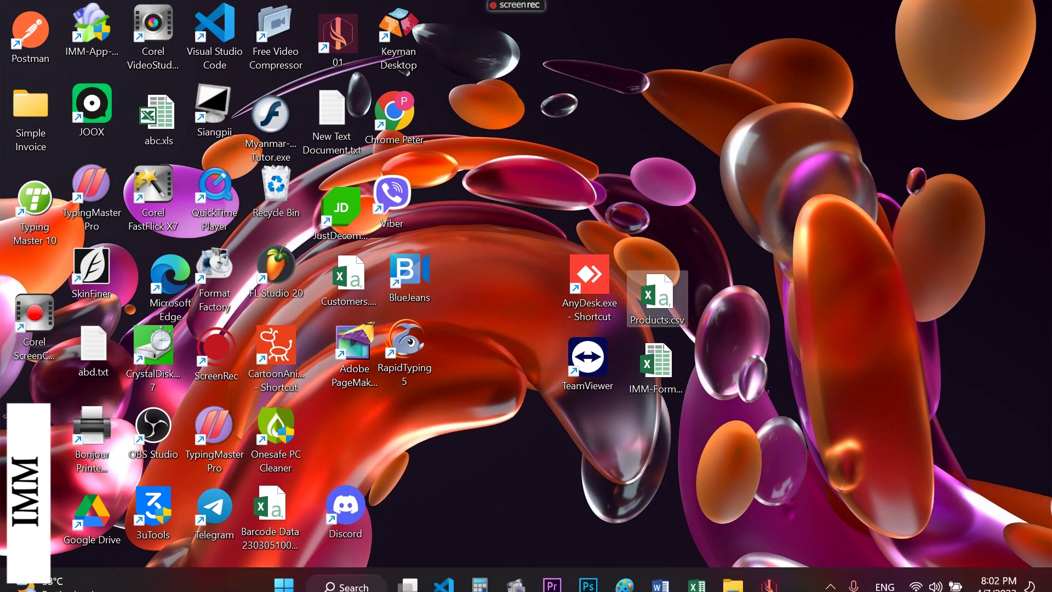
pyautogui.click(769, 575)
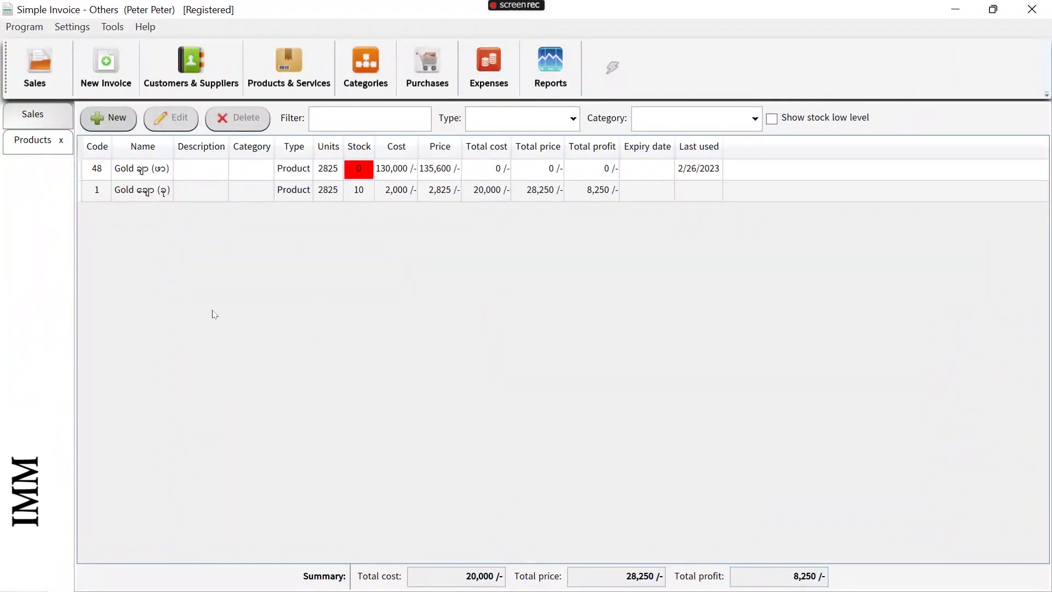
pyautogui.click(110, 31)
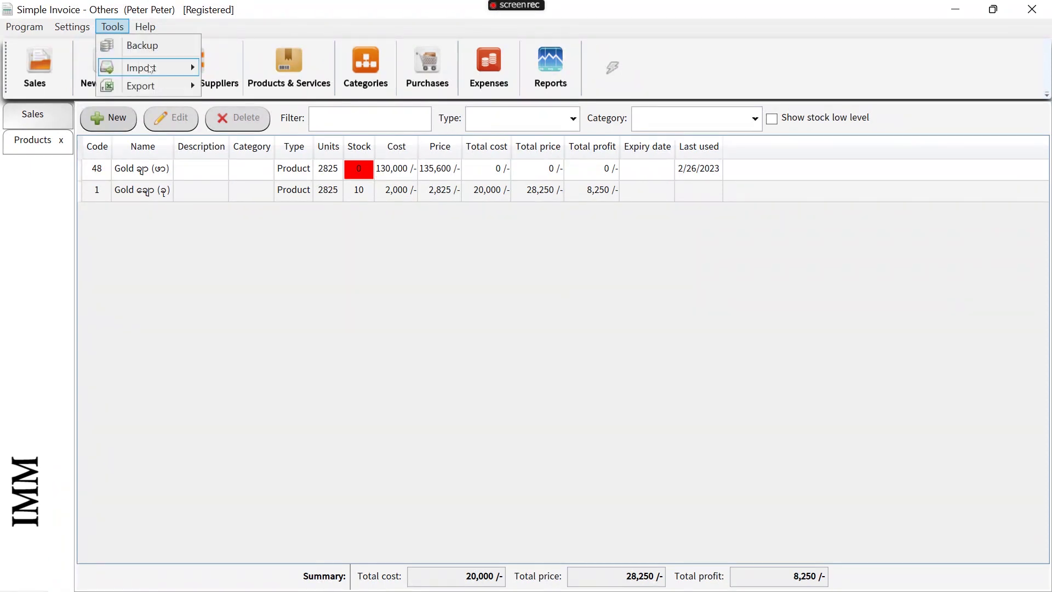
# Load Products.csv into Import Products, import the four Banana items, and dismiss the success message
pyautogui.moveTo(142, 67)
pyautogui.click(255, 85)
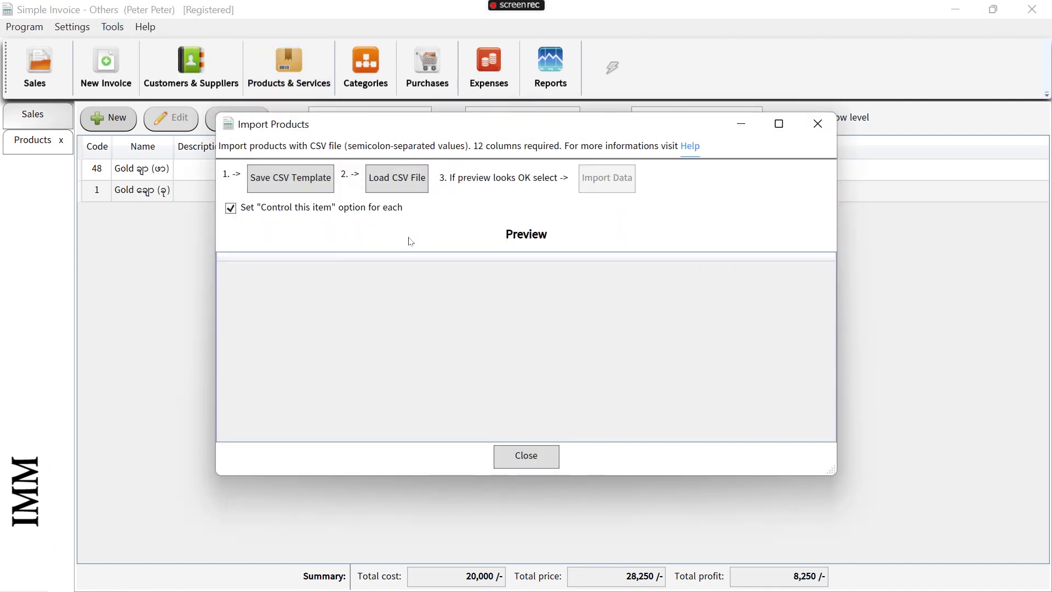
pyautogui.click(398, 186)
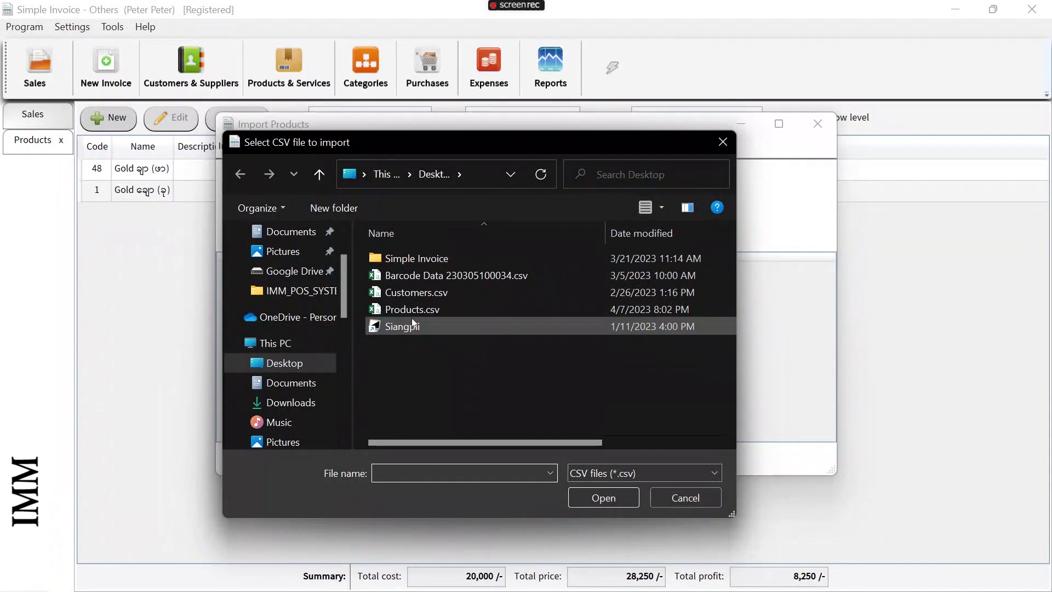
pyautogui.click(415, 310)
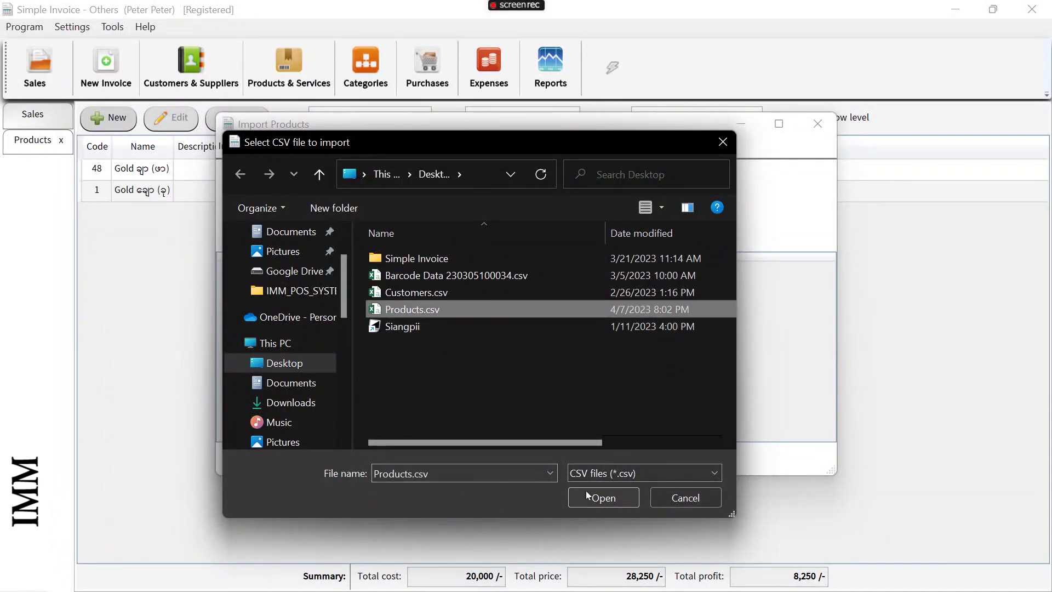
pyautogui.click(600, 497)
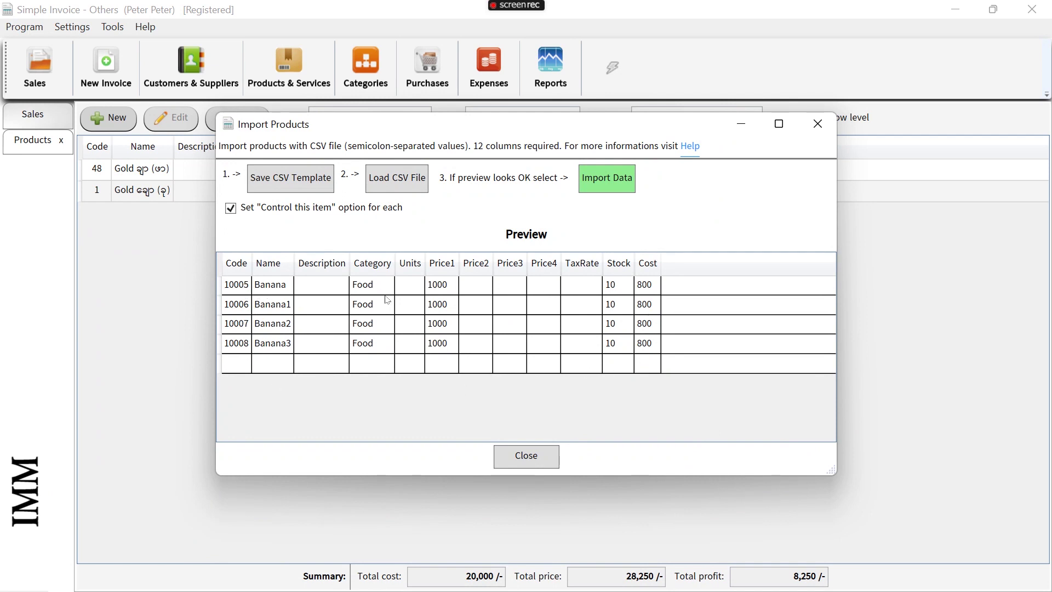
pyautogui.click(618, 183)
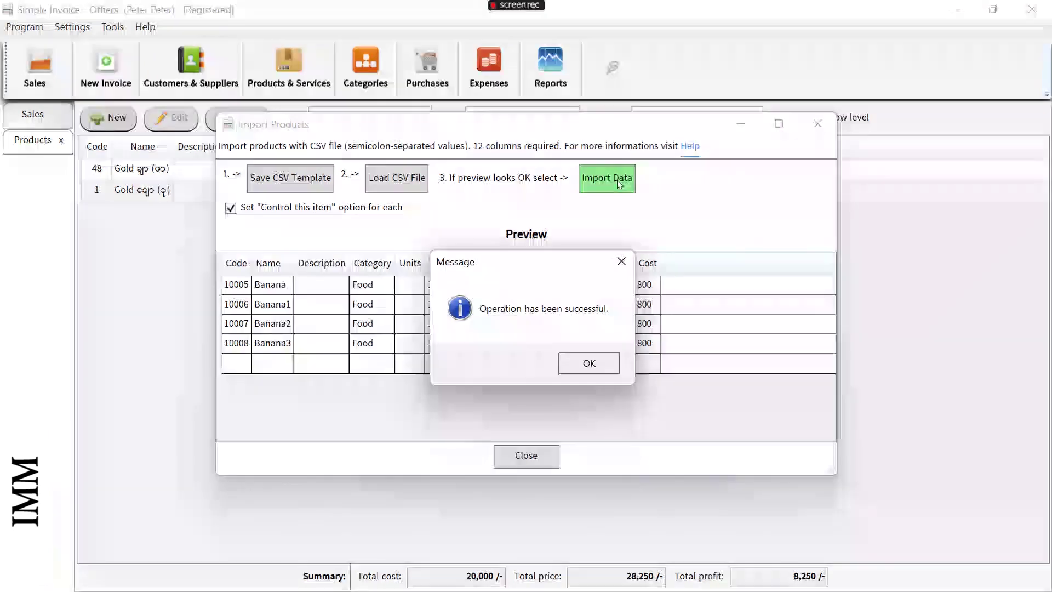
pyautogui.click(586, 364)
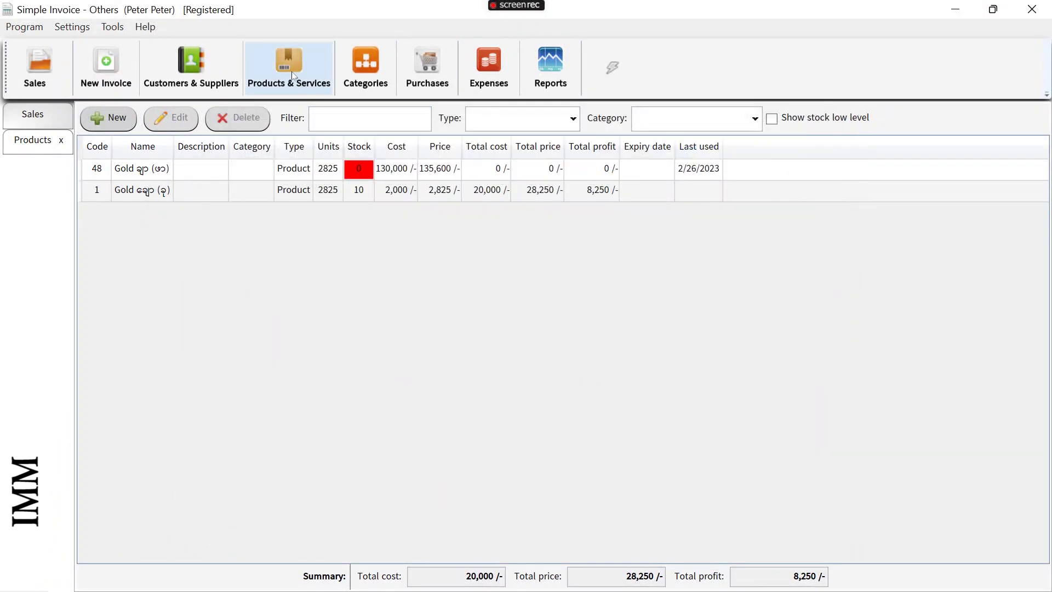
# Reload the Products list until Banana through Banana3 show under Food, then select the Banana row
pyautogui.click(44, 72)
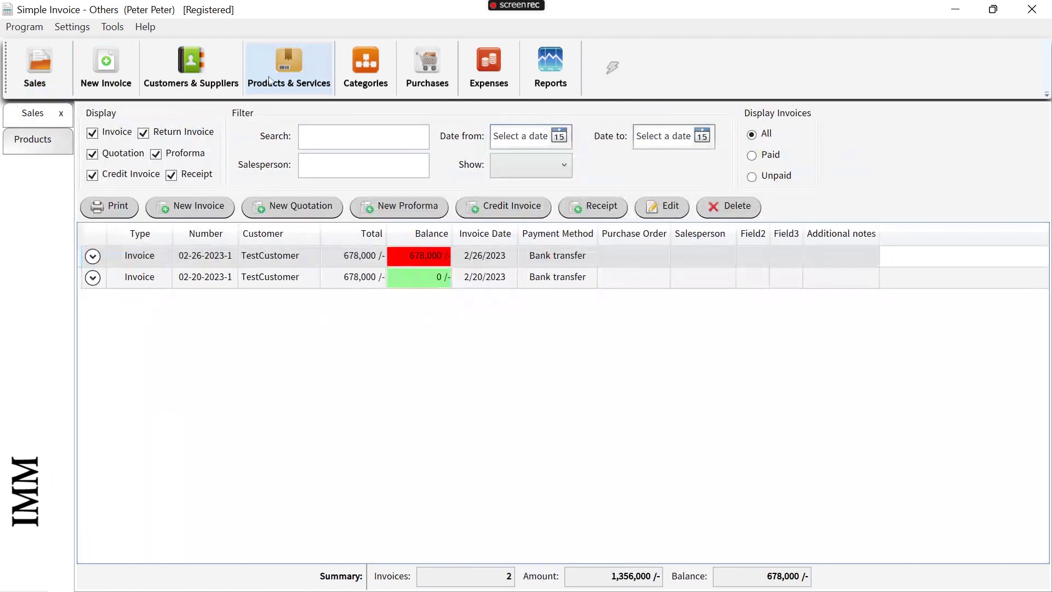
pyautogui.click(269, 80)
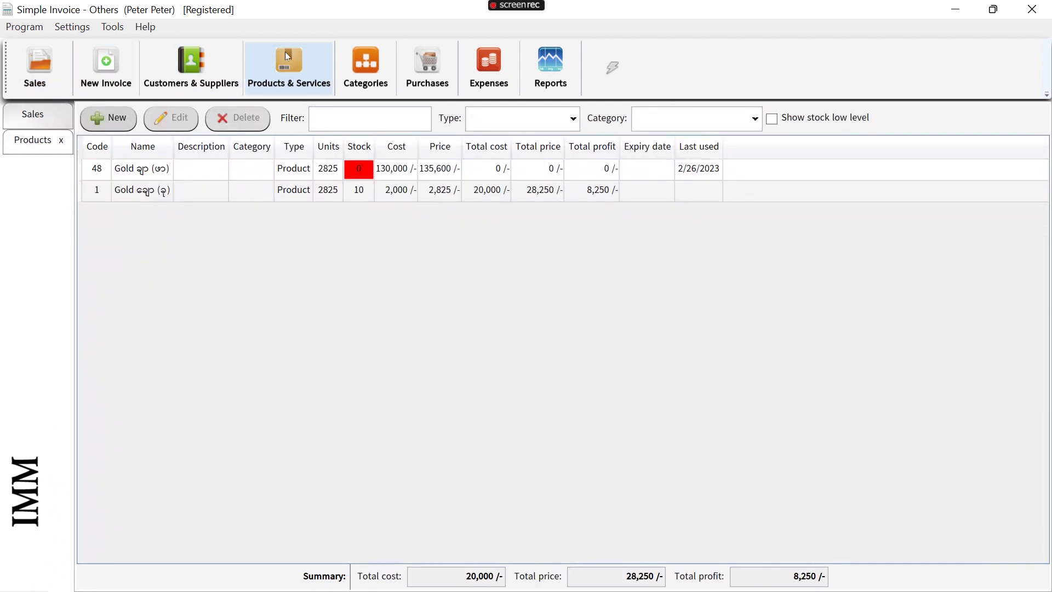
pyautogui.click(36, 69)
pyautogui.click(278, 76)
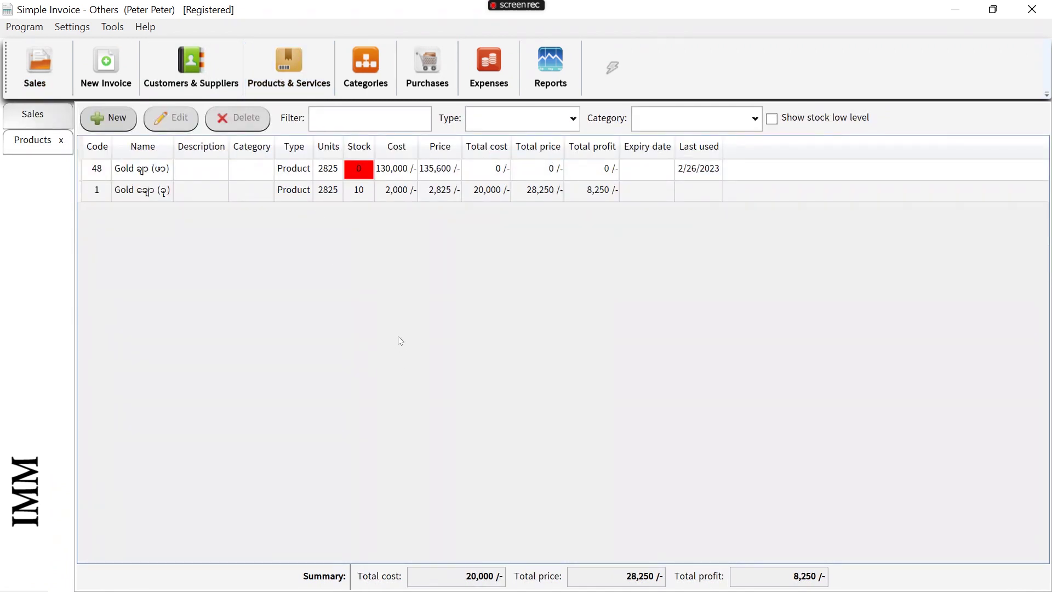
pyautogui.click(368, 68)
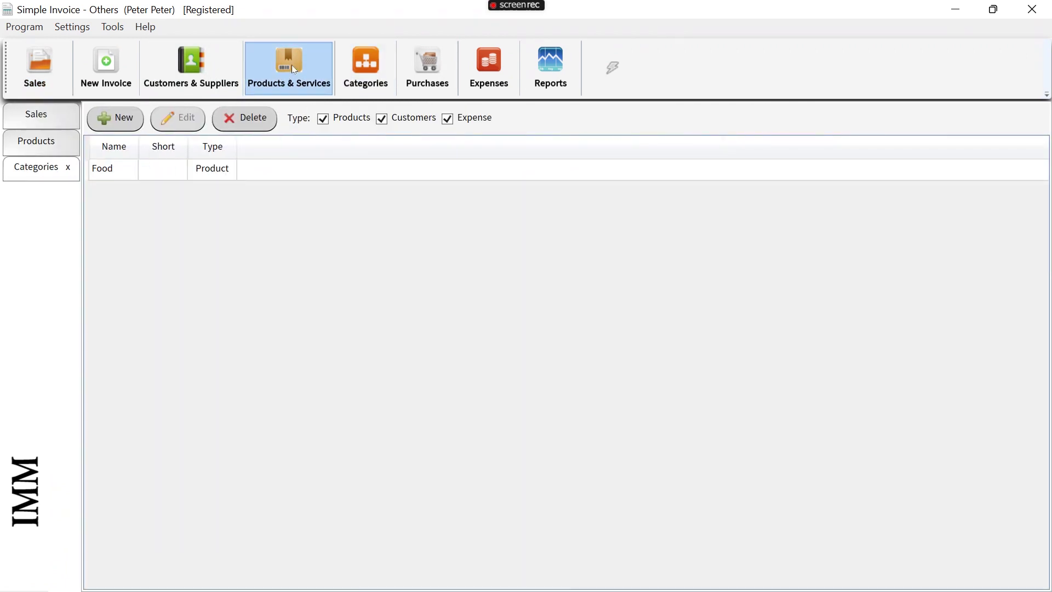
pyautogui.click(294, 68)
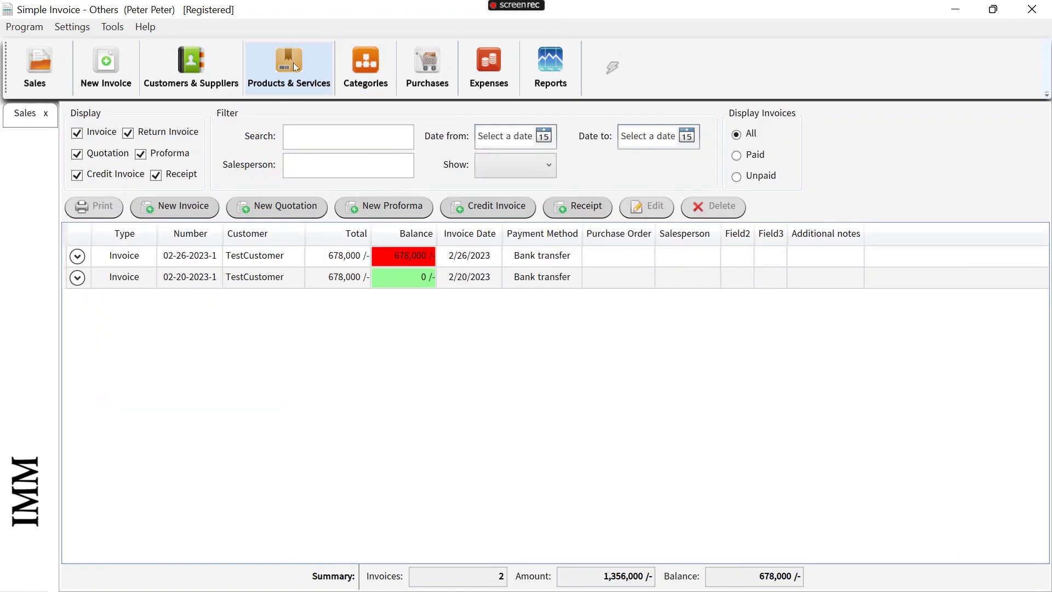
pyautogui.click(291, 63)
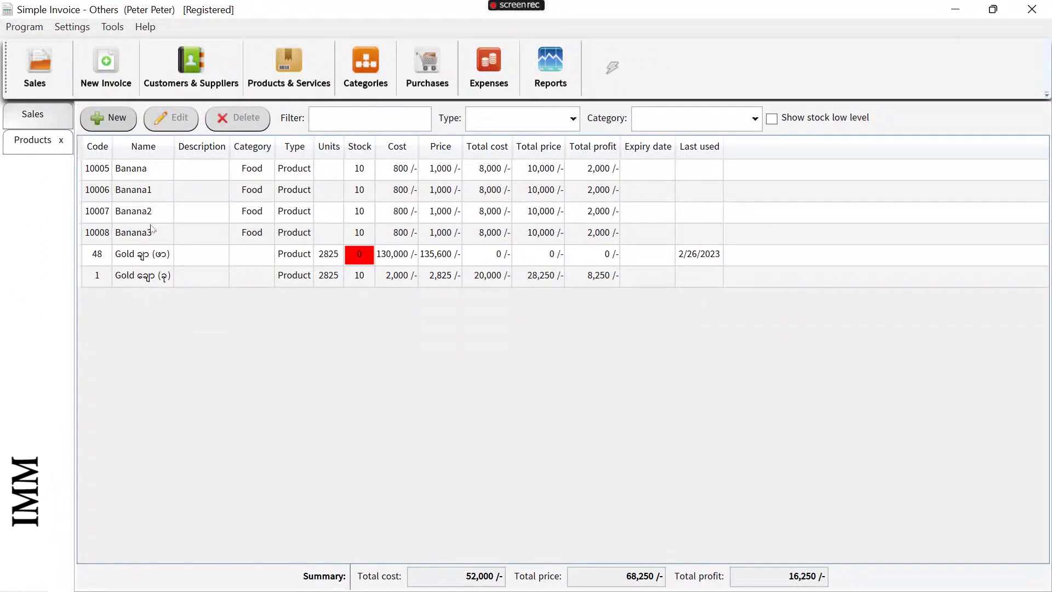
pyautogui.click(140, 174)
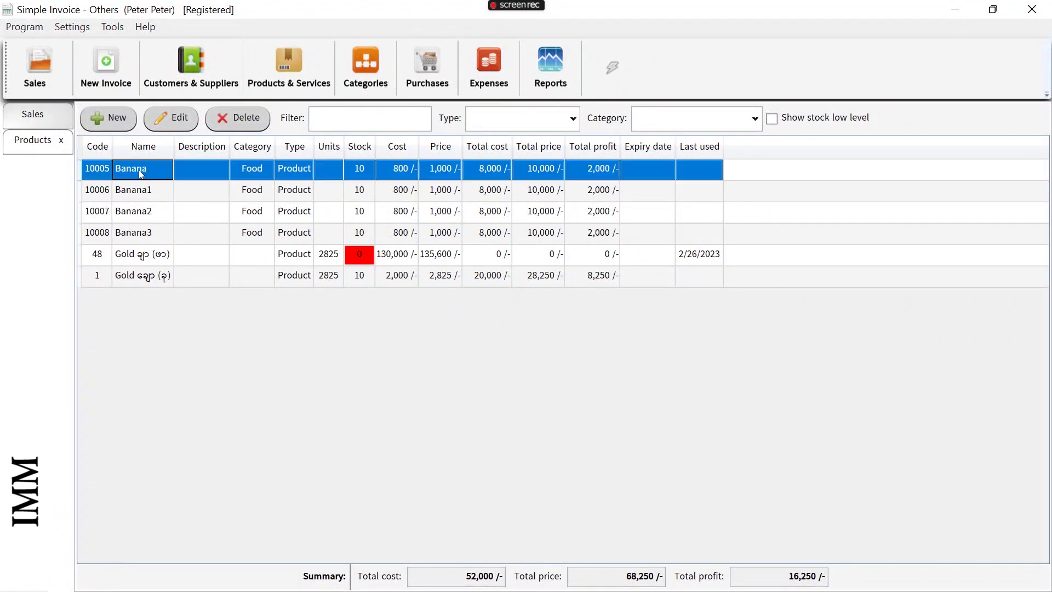